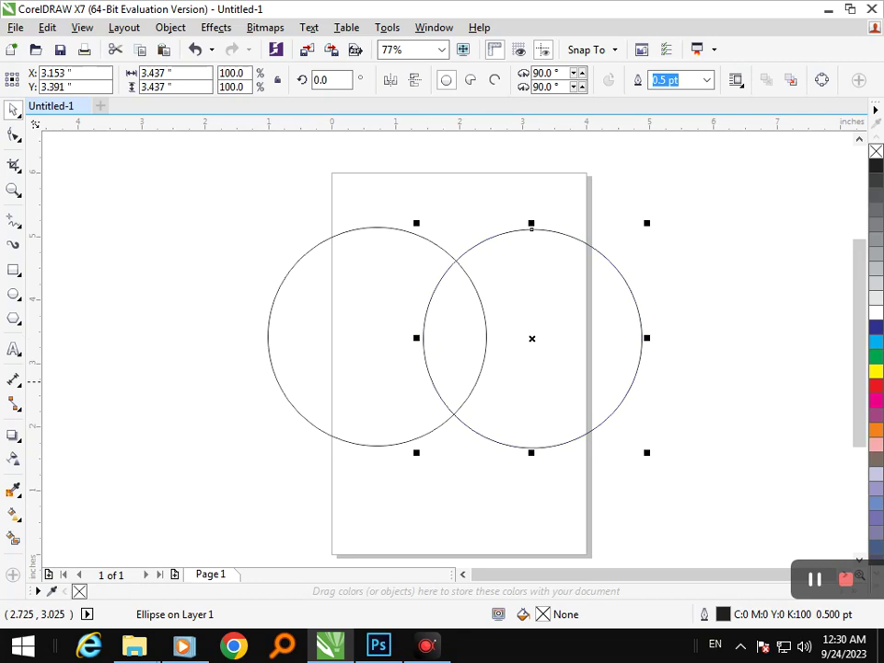
# Remove the outer arcs of both circles with Virtual Segment Delete, leaving only the lens shape where they overlap.
pyautogui.click(18, 170)
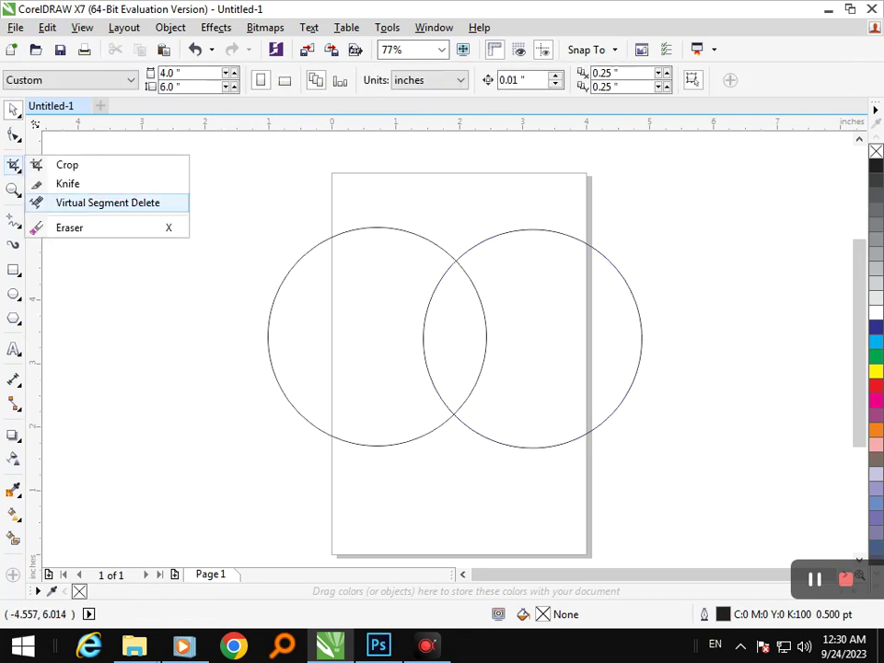
pyautogui.click(80, 202)
pyautogui.click(307, 253)
pyautogui.moveTo(627, 213); pyautogui.dragTo(606, 529)
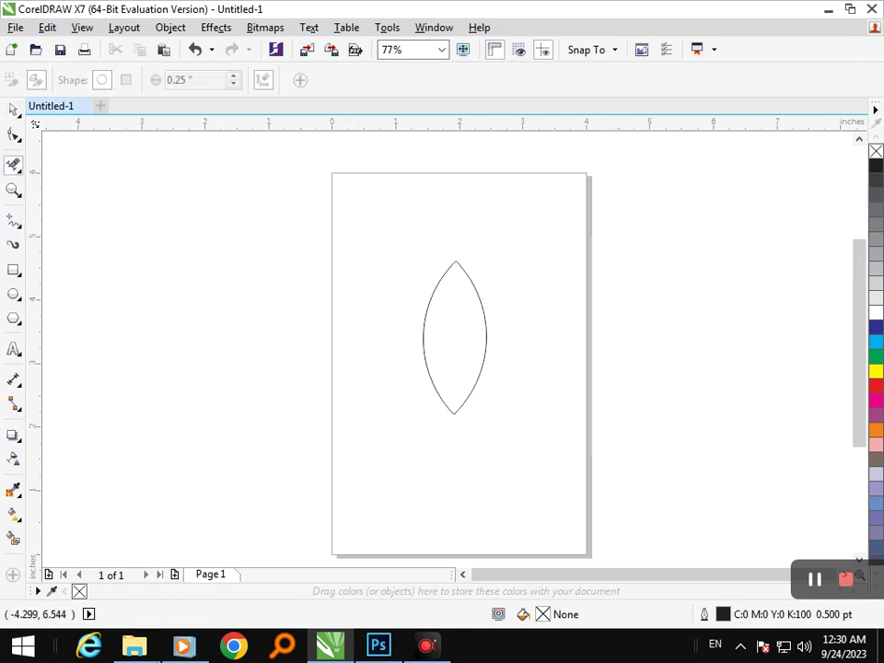
# Scale both lens curves up to about 1.73 × 4.22 in and position them along the left side of the page.
pyautogui.click(14, 110)
pyautogui.moveTo(389, 242); pyautogui.dragTo(498, 428)
pyautogui.moveTo(416, 420); pyautogui.dragTo(346, 455)
pyautogui.click(418, 410)
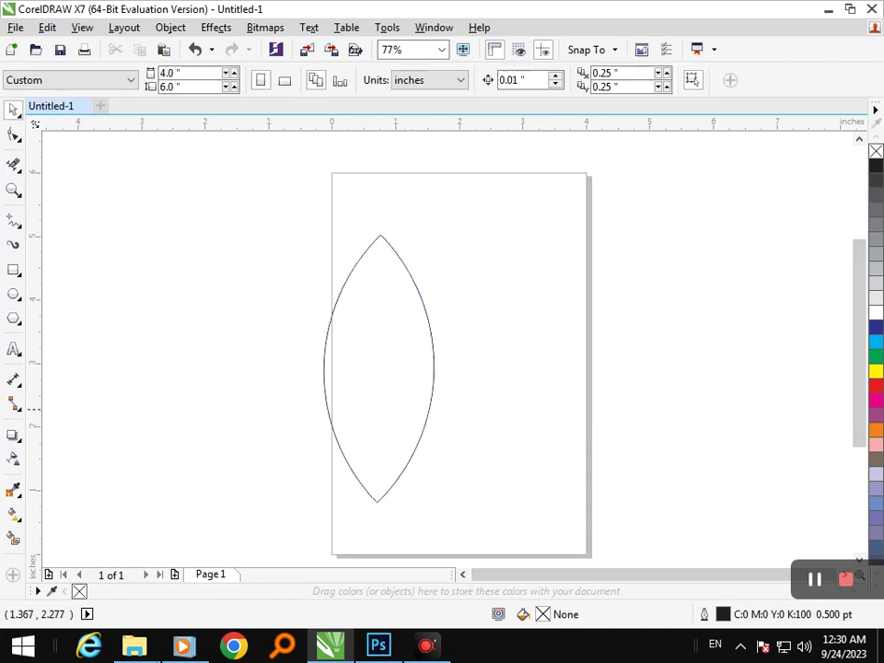
pyautogui.moveTo(266, 203); pyautogui.dragTo(474, 551)
pyautogui.moveTo(389, 475); pyautogui.dragTo(400, 468)
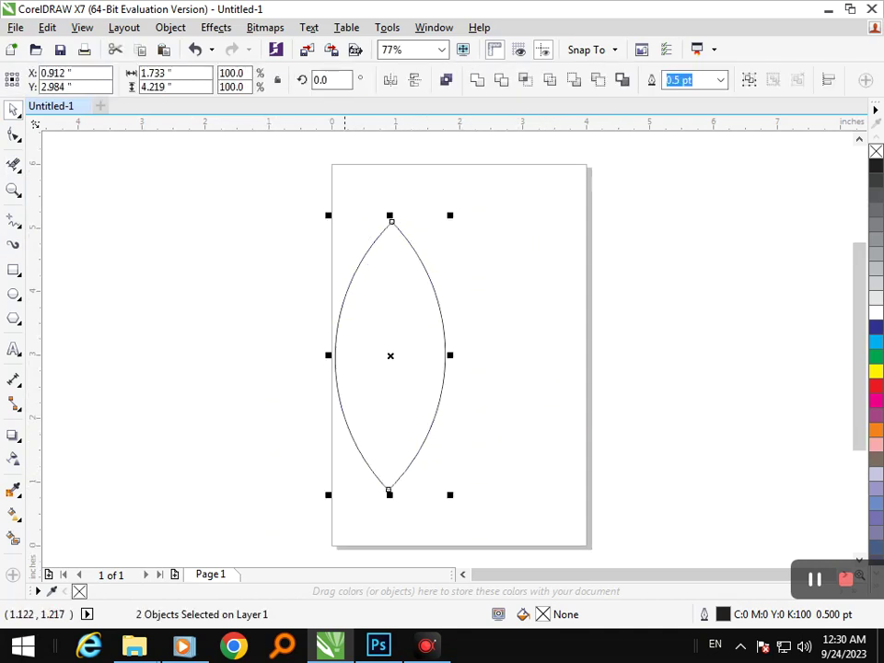
# Pull the right curve's upper end node away from the lens tip and adjust its middle node's handle with the Shape tool.
pyautogui.click(13, 135)
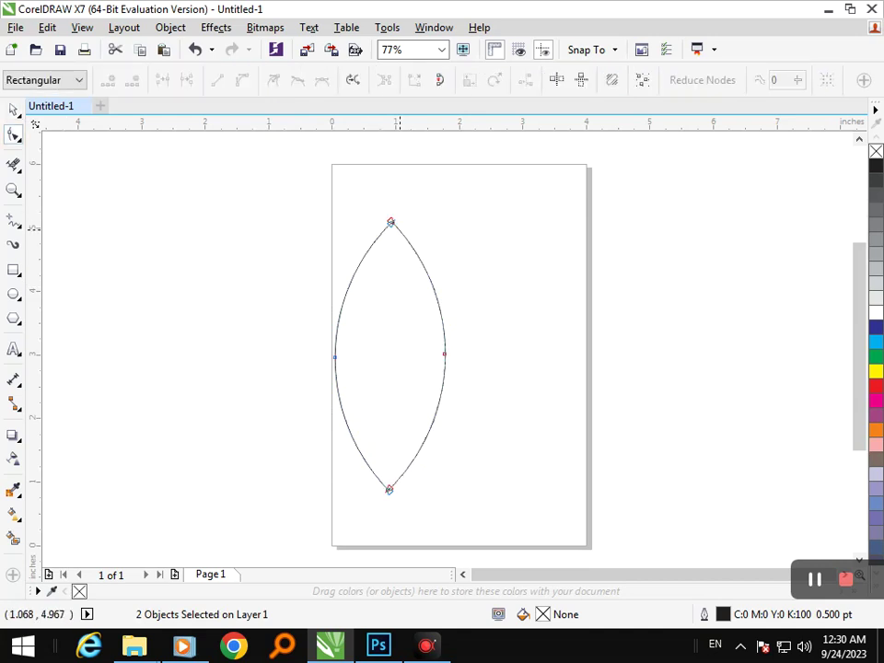
pyautogui.click(392, 223)
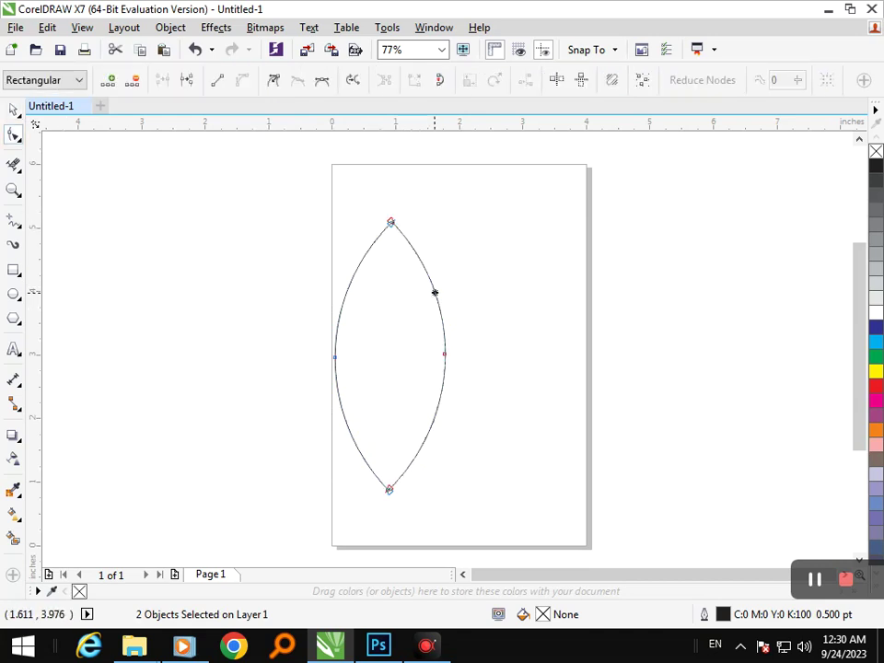
pyautogui.moveTo(434, 292); pyautogui.dragTo(426, 296)
pyautogui.hotkey('ctrl', 'z')
pyautogui.moveTo(394, 222); pyautogui.dragTo(412, 220)
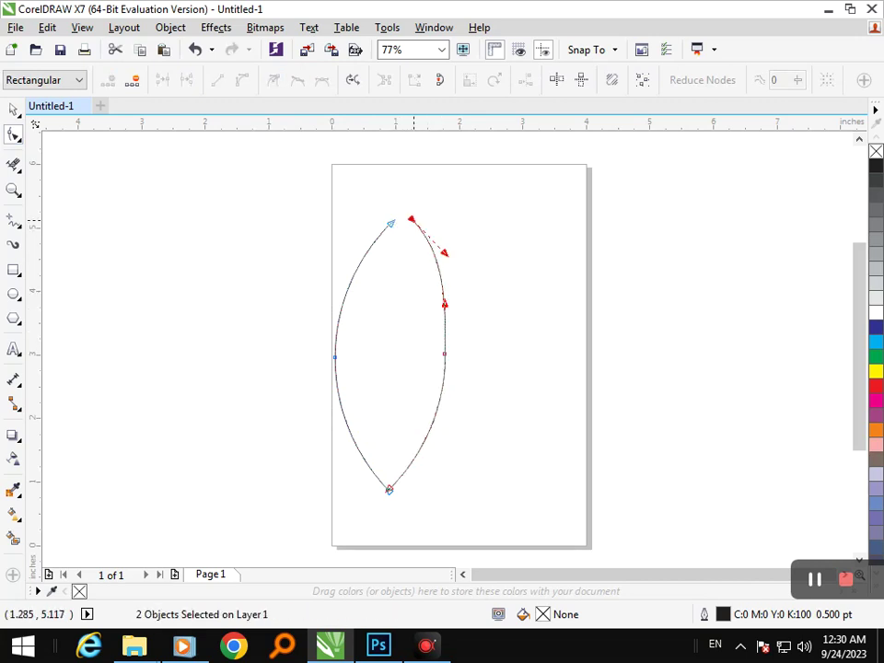
pyautogui.moveTo(444, 303)
pyautogui.mouseDown()
pyautogui.moveTo(401, 306)
pyautogui.moveTo(424, 318)
pyautogui.moveTo(444, 306)
pyautogui.moveTo(437, 310)
pyautogui.mouseUp()
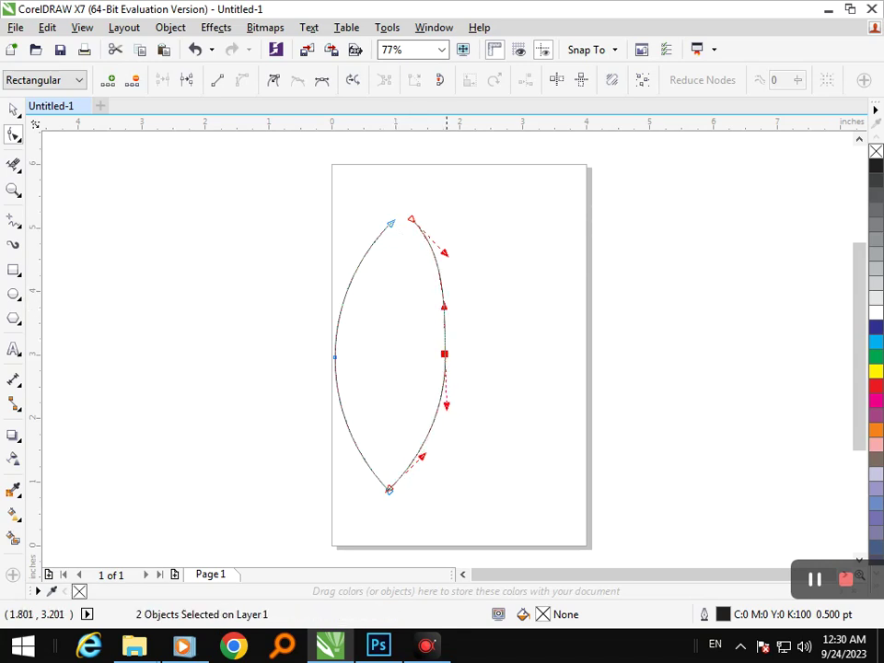
# Add a node just above the right curve's middle, bend the upper segment inward and reattach its end node to the tip.
pyautogui.click(445, 343)
pyautogui.click(444, 344)
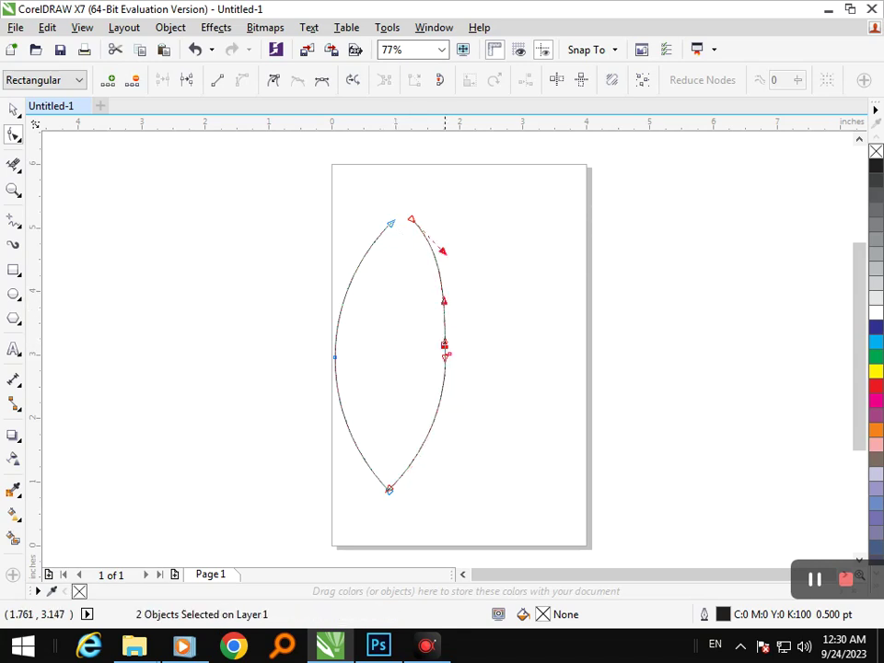
pyautogui.moveTo(441, 284); pyautogui.dragTo(391, 287)
pyautogui.moveTo(415, 219); pyautogui.dragTo(393, 222)
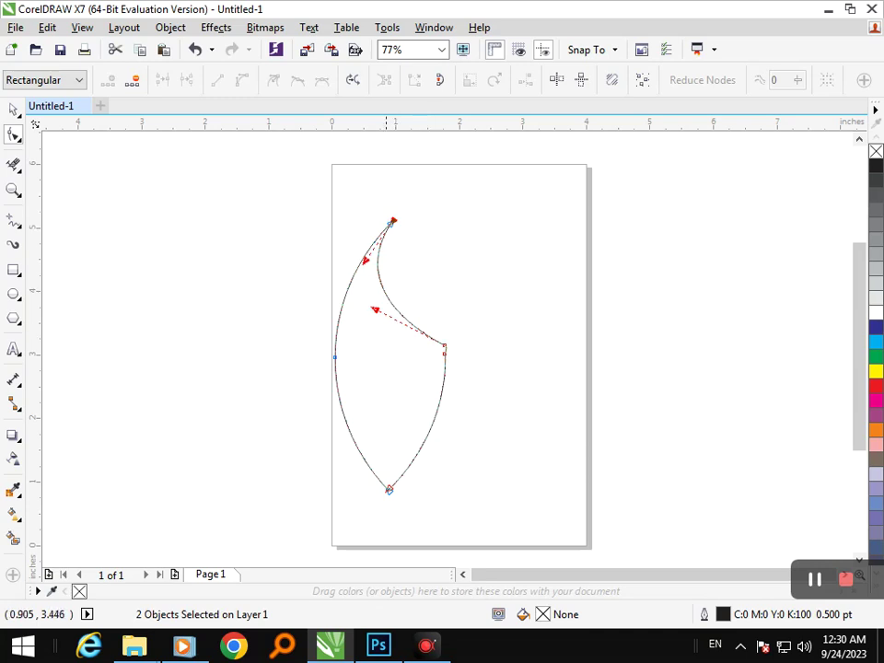
pyautogui.moveTo(375, 308)
pyautogui.mouseDown()
pyautogui.moveTo(357, 301)
pyautogui.moveTo(361, 318)
pyautogui.moveTo(366, 312)
pyautogui.mouseUp()
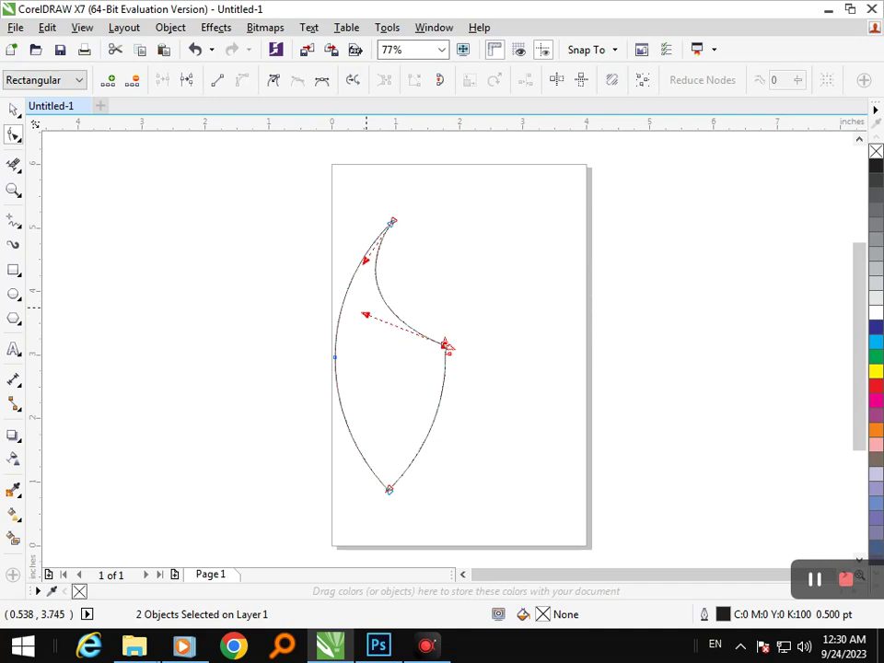
# Delete the extra node just above the right curve's middle node.
pyautogui.click(417, 362)
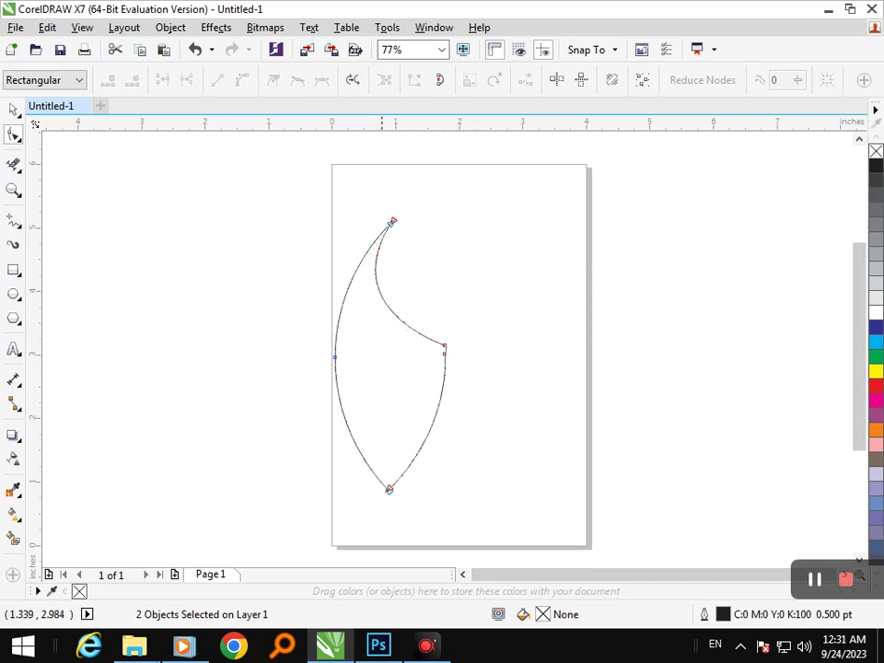
pyautogui.moveTo(464, 367); pyautogui.dragTo(465, 366)
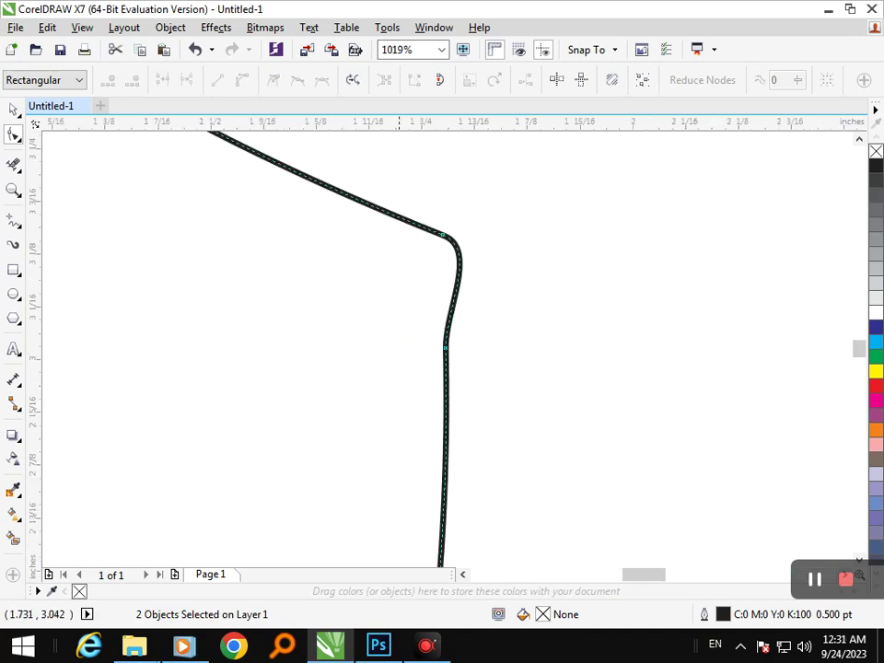
pyautogui.click(443, 235)
pyautogui.click(133, 80)
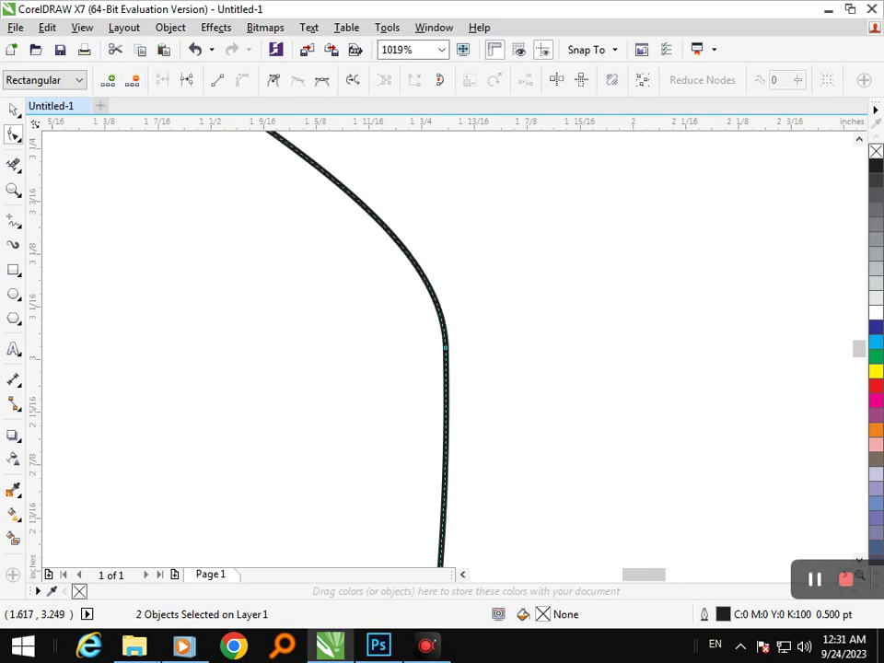
pyautogui.press('F3')
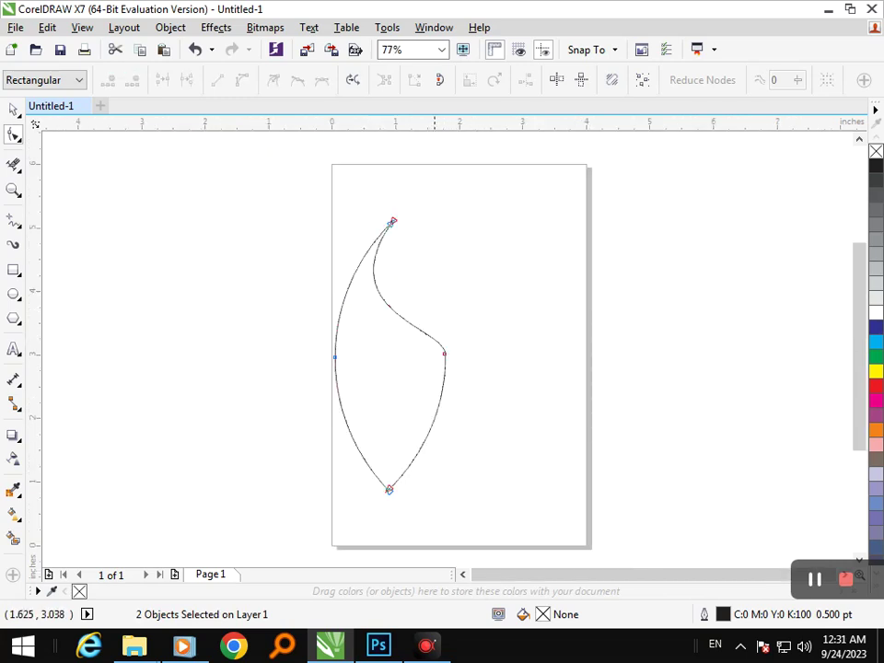
# Move the right curve's middle node slightly inward and adjust its handles to smooth the S-shaped edge.
pyautogui.click(444, 353)
pyautogui.moveTo(444, 329); pyautogui.dragTo(428, 311)
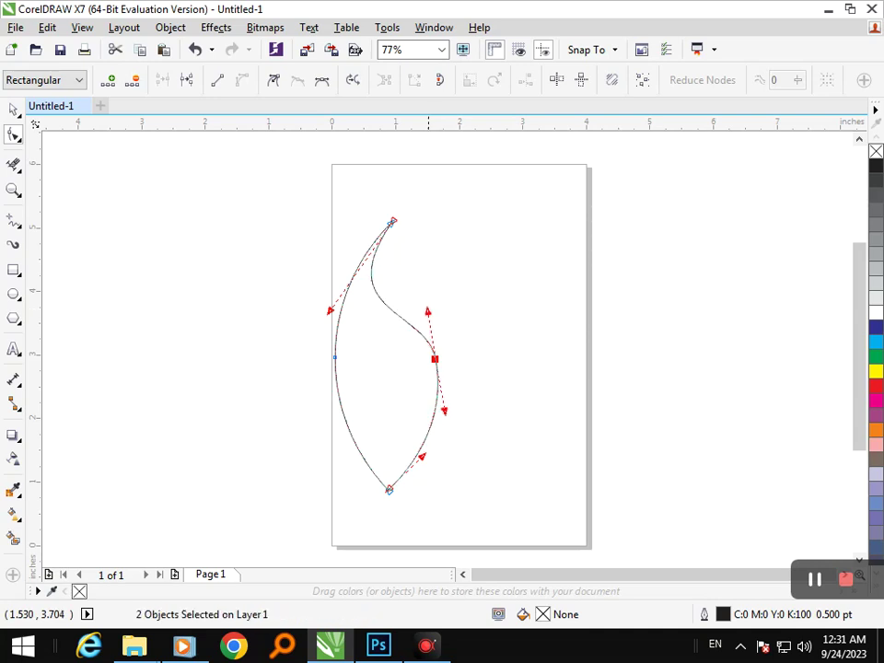
pyautogui.click(13, 110)
pyautogui.click(201, 400)
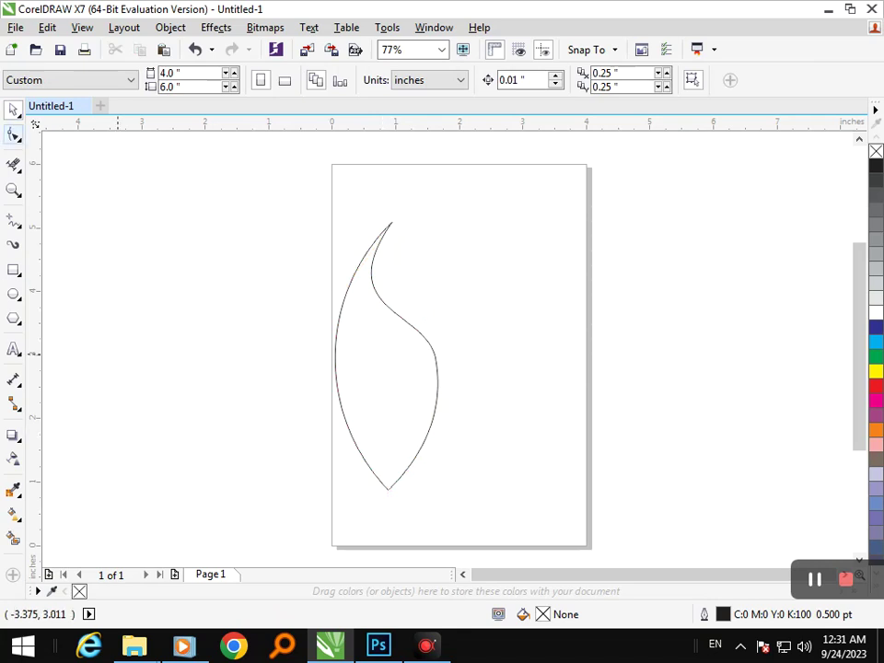
# Try to mirror the two leaf outline curves horizontally to the right.
pyautogui.click(436, 398)
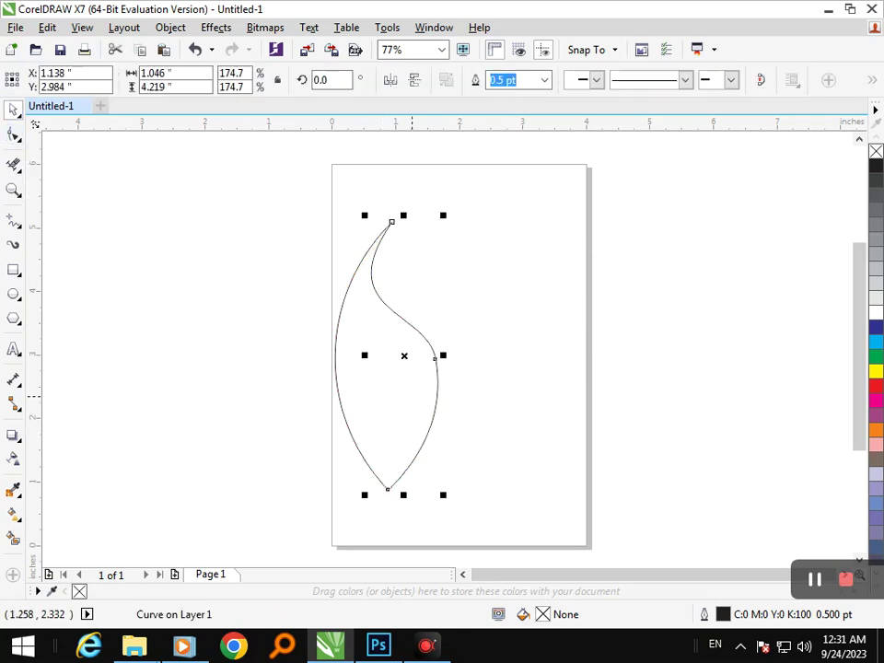
pyautogui.click(337, 368)
pyautogui.moveTo(286, 161); pyautogui.dragTo(468, 544)
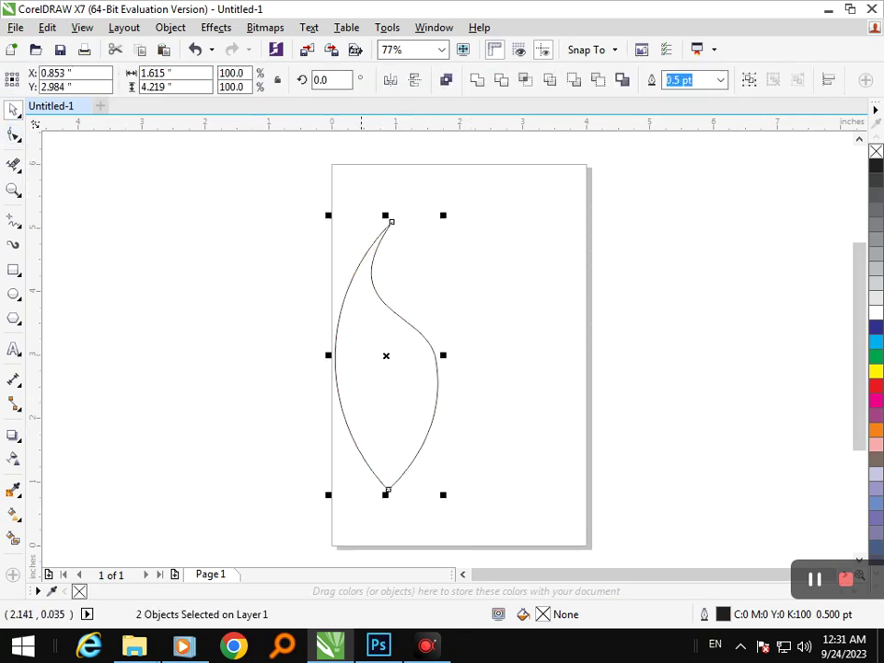
pyautogui.moveTo(327, 355); pyautogui.dragTo(460, 361)
pyautogui.hotkey('ctrl', 'z')
# Smart-fill the leaf outline with blue-grey C:40 M:20 Y:0 K:40 and a 0.5 pt black outline.
pyautogui.click(14, 537)
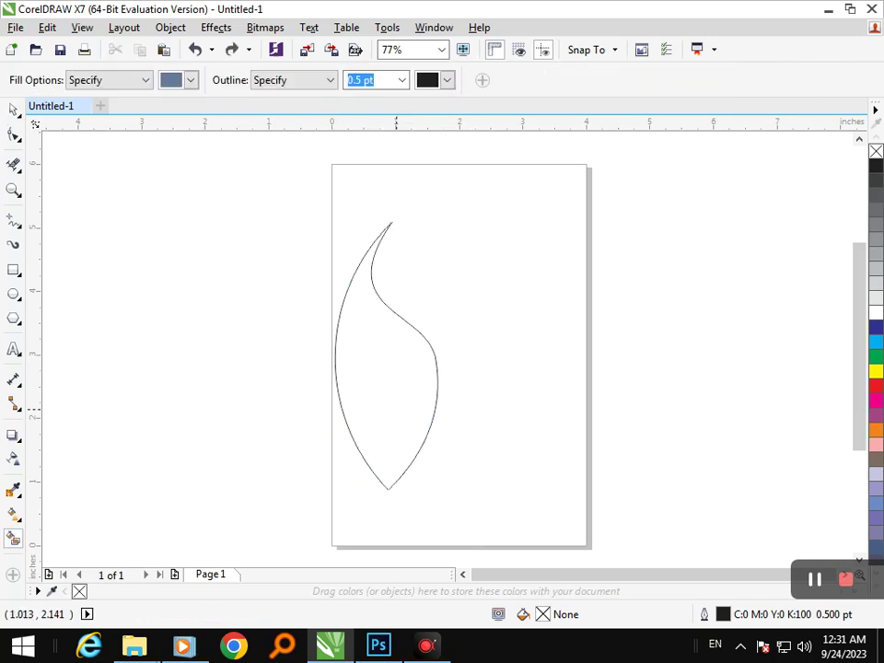
pyautogui.click(399, 407)
pyautogui.press('space')
pyautogui.click(404, 426)
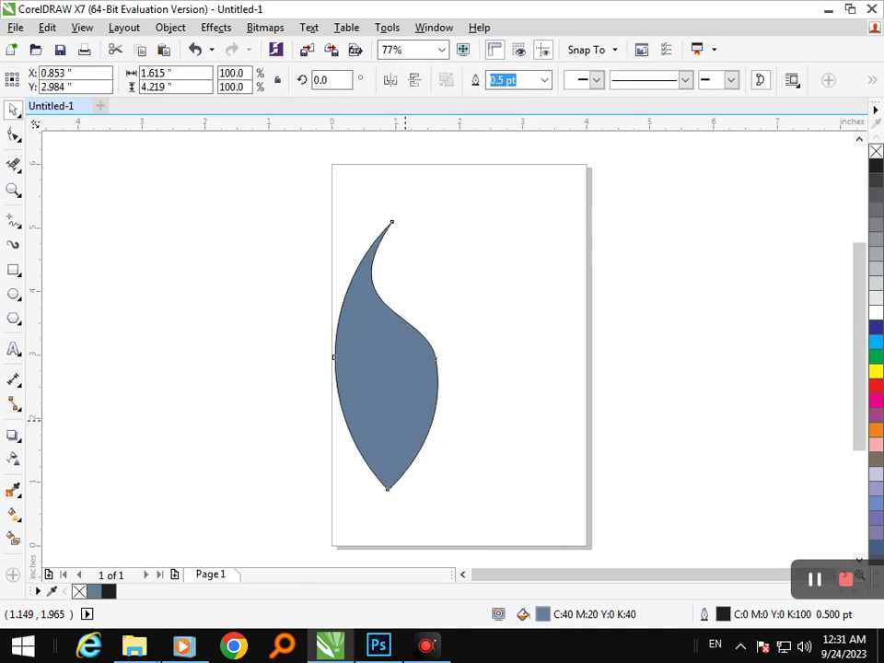
# Make a horizontally mirrored copy of the filled leaf and place it just right of the original.
pyautogui.moveTo(330, 355); pyautogui.dragTo(479, 353)
pyautogui.click(618, 407)
pyautogui.moveTo(504, 408)
pyautogui.mouseDown()
pyautogui.moveTo(527, 406)
pyautogui.moveTo(495, 408)
pyautogui.mouseUp()
pyautogui.click(658, 418)
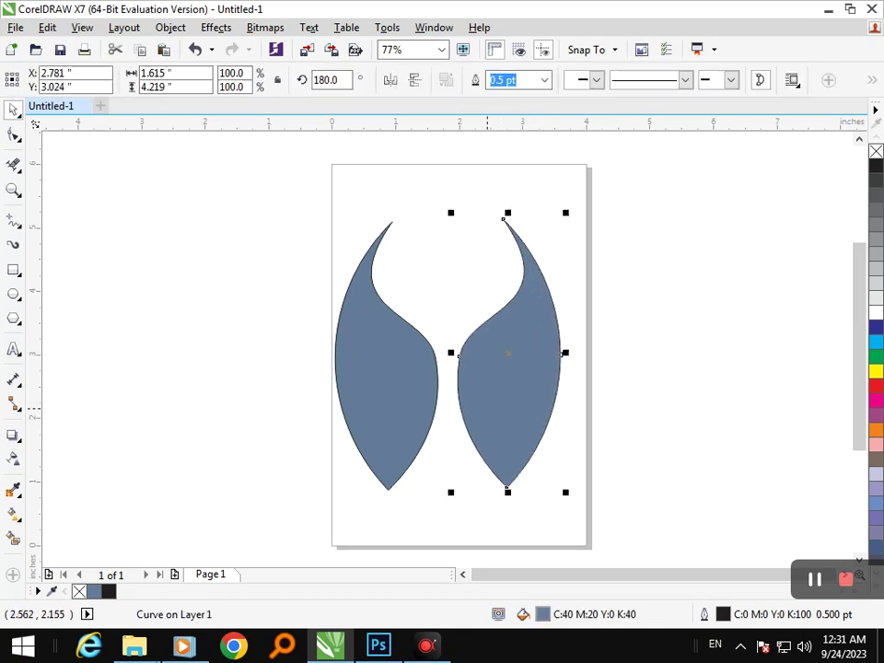
# Undo the mirrored leaf copy and the smart fill, going back to the unfilled outline curves.
pyautogui.hotkey('ctrl', 'z')
pyautogui.hotkey('ctrl', 'z')
pyautogui.hotkey('ctrl', 'z')
pyautogui.hotkey('ctrl', 'z')
pyautogui.hotkey('ctrl', 'z')
pyautogui.hotkey('ctrl', 'z')
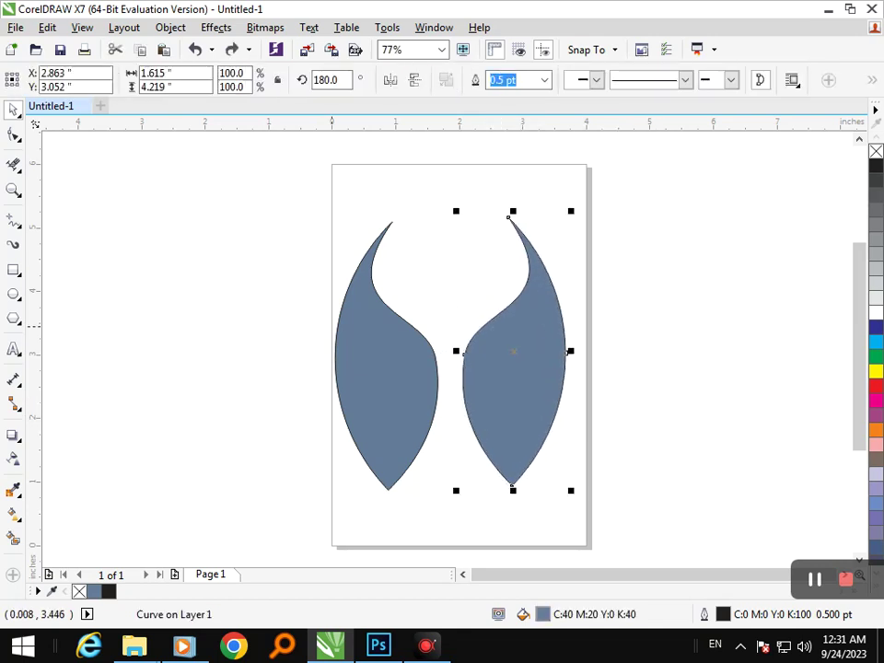
pyautogui.press('Escape')
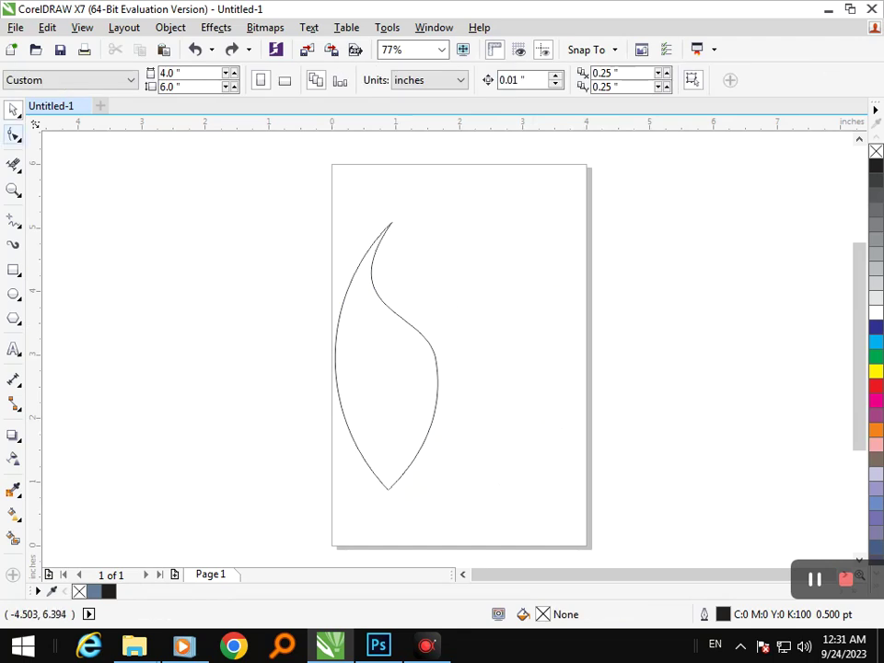
# Move the right curve's middle node down and inward and adjust its handles for a slimmer leaf with a longer neck.
pyautogui.click(437, 371)
pyautogui.moveTo(435, 359); pyautogui.dragTo(383, 321)
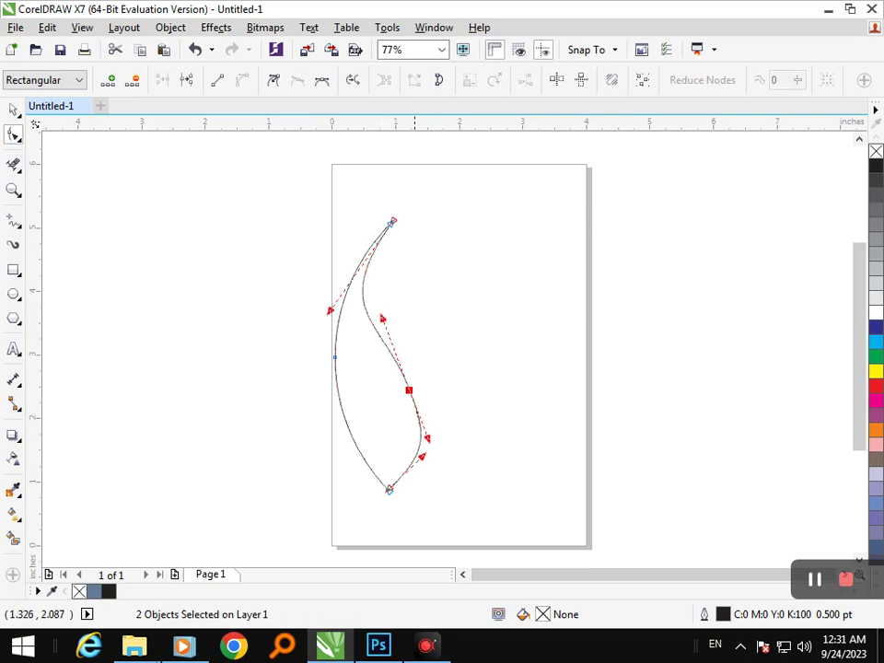
pyautogui.moveTo(427, 437)
pyautogui.mouseDown()
pyautogui.moveTo(431, 422)
pyautogui.moveTo(430, 429)
pyautogui.mouseUp()
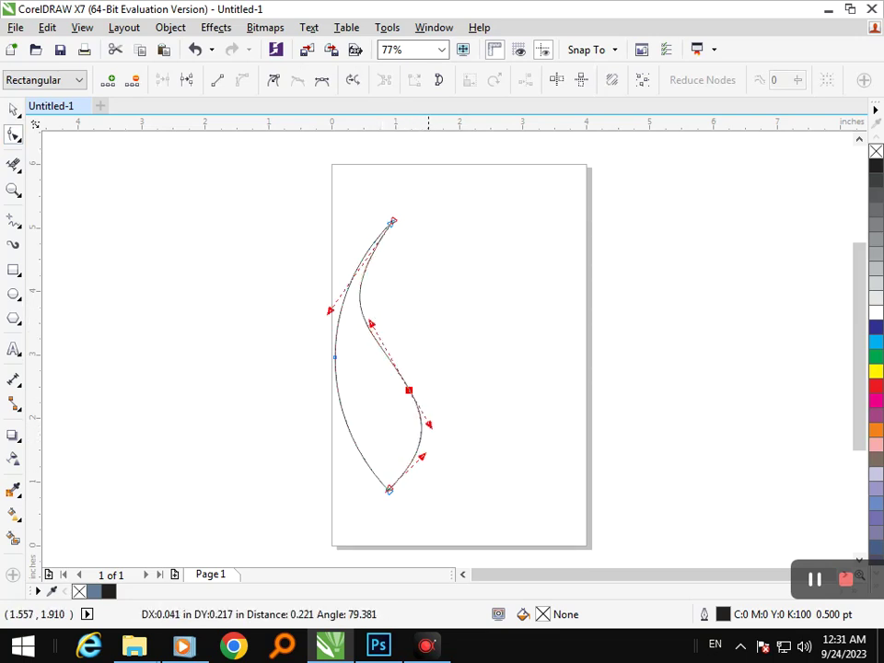
pyautogui.moveTo(408, 387)
pyautogui.mouseDown()
pyautogui.moveTo(424, 375)
pyautogui.moveTo(417, 377)
pyautogui.mouseUp()
pyautogui.moveTo(379, 311); pyautogui.dragTo(400, 334)
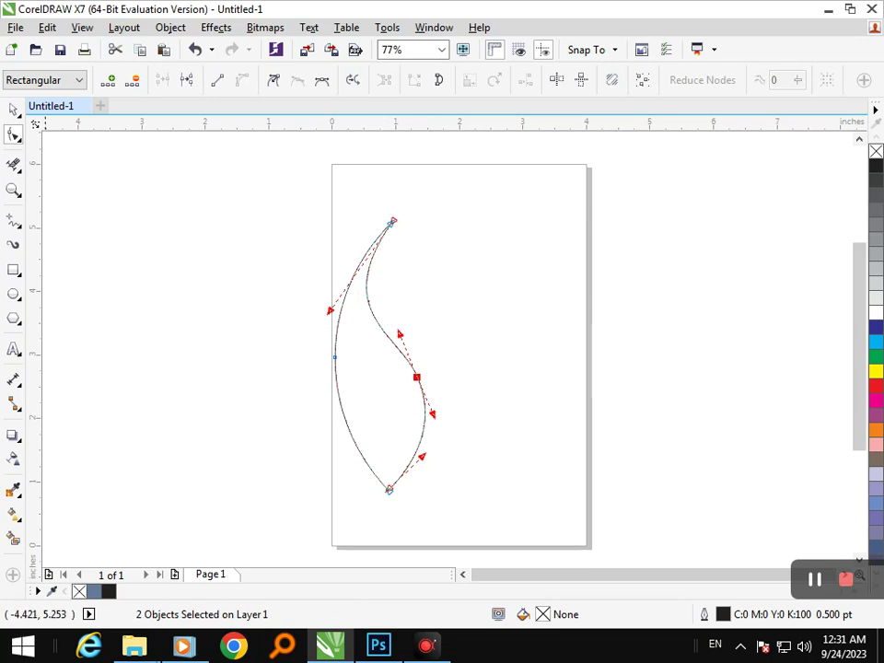
pyautogui.click(13, 109)
pyautogui.click(59, 395)
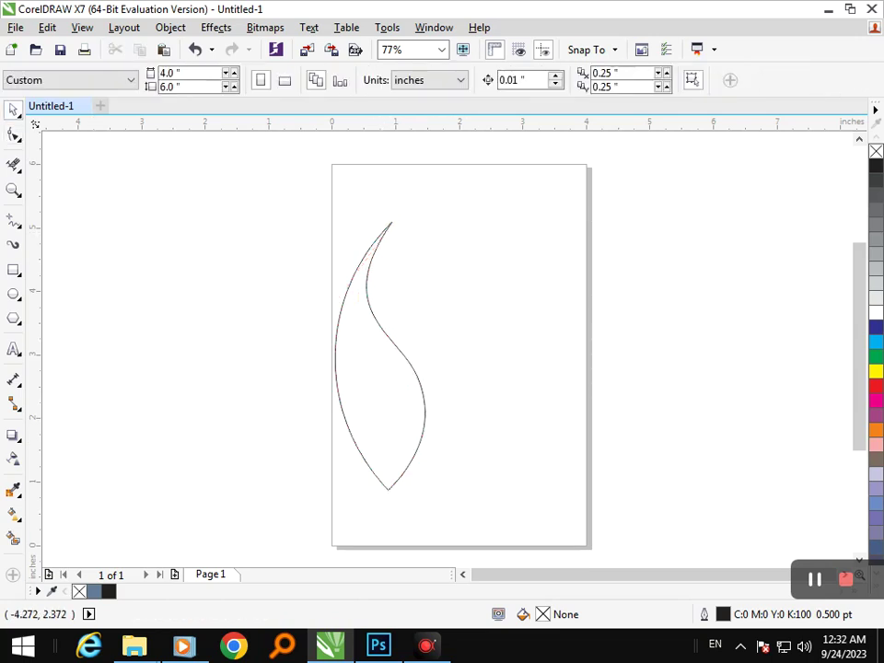
# Fill the reshaped leaf outline with blue-grey C:40 M:20 Y:0 K:40 using Smart Fill.
pyautogui.click(13, 539)
pyautogui.click(382, 400)
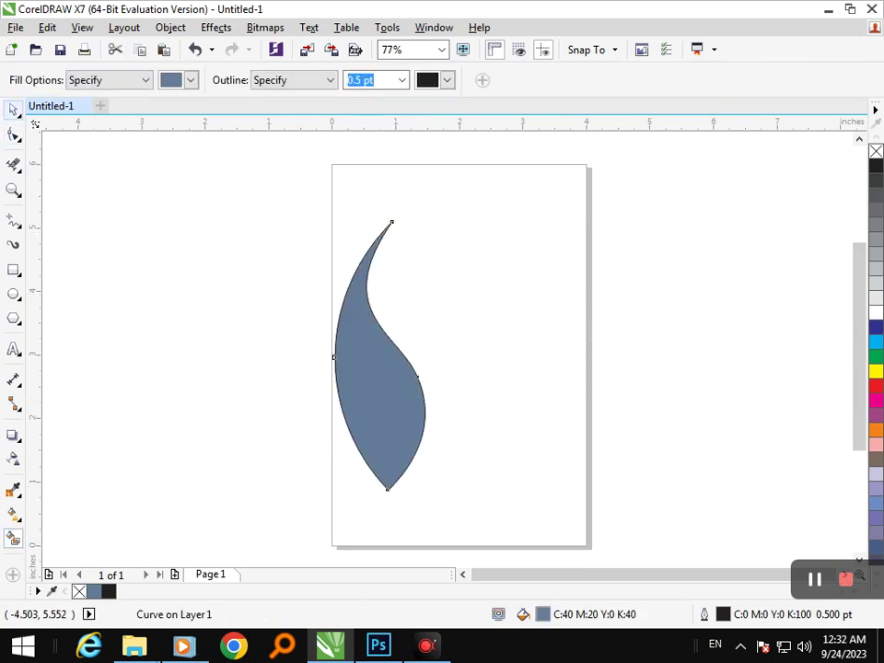
pyautogui.press('space')
# Create a horizontally mirrored copy of the filled leaf directly to its right.
pyautogui.click(332, 359)
pyautogui.moveTo(328, 356); pyautogui.dragTo(474, 356)
pyautogui.click(470, 416)
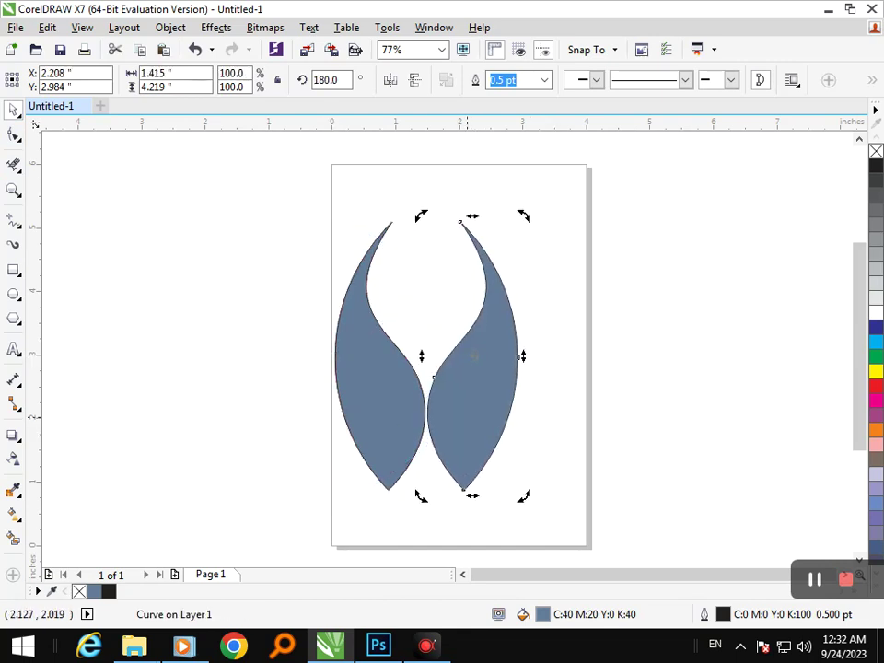
pyautogui.press('Escape')
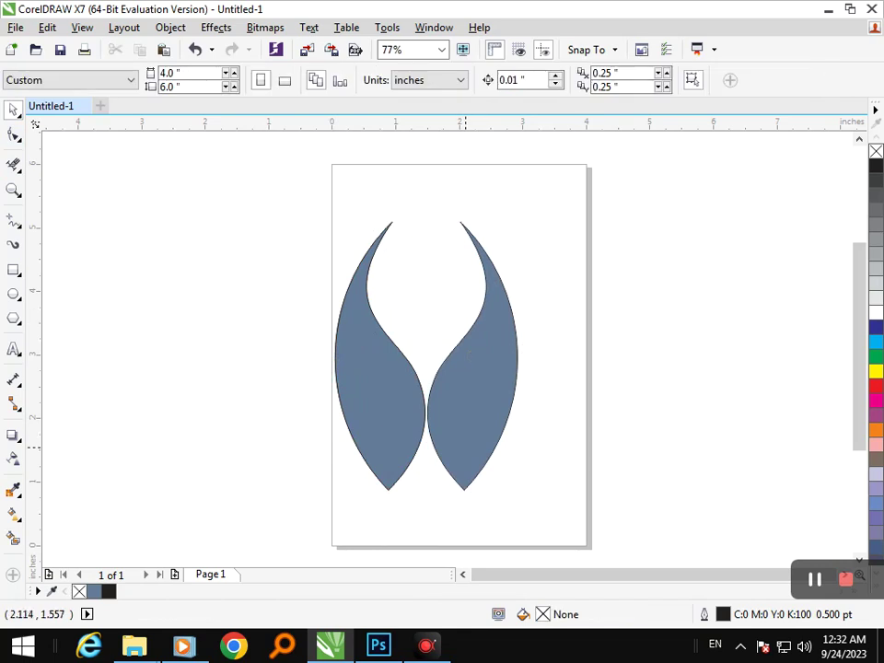
# Shift the mirrored leaf slightly right and place a copy beside the page, scaled to about 0.35 × 1.04 in.
pyautogui.click(467, 445)
pyautogui.moveTo(467, 445); pyautogui.dragTo(673, 438)
pyautogui.press('Escape')
pyautogui.rightClick(673, 438)
pyautogui.moveTo(632, 494); pyautogui.dragTo(666, 413)
pyautogui.moveTo(679, 307); pyautogui.dragTo(680, 314)
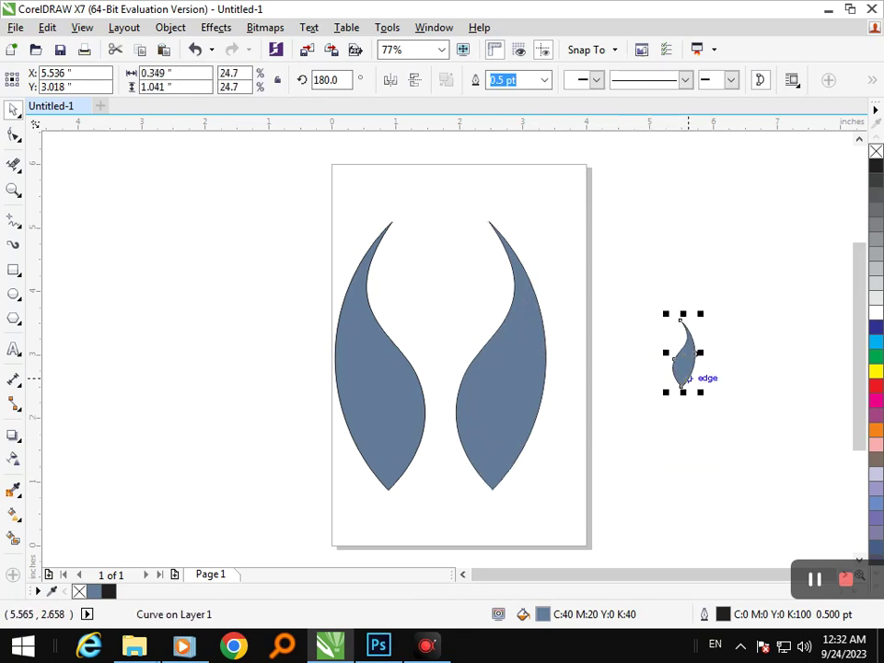
# Make a rotated copy of the small leaf at about 336.8° and nest it against the small leaf's left side.
pyautogui.click(683, 378)
pyautogui.moveTo(665, 392); pyautogui.dragTo(674, 333)
pyautogui.rightClick(721, 318)
pyautogui.click(692, 454)
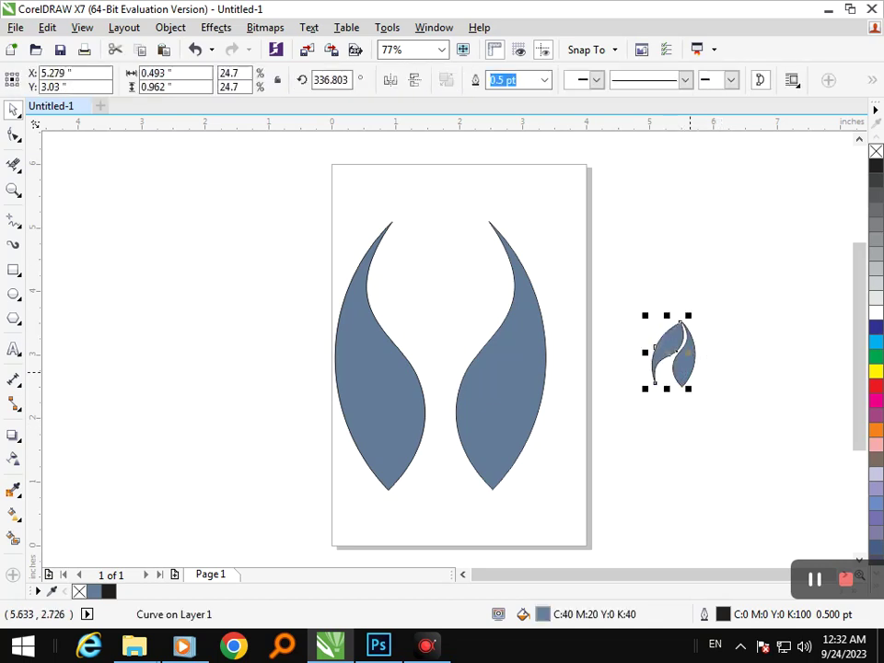
# Rotate the two small leaves together by about 12°.
pyautogui.moveTo(741, 444); pyautogui.dragTo(633, 311)
pyautogui.click(672, 350)
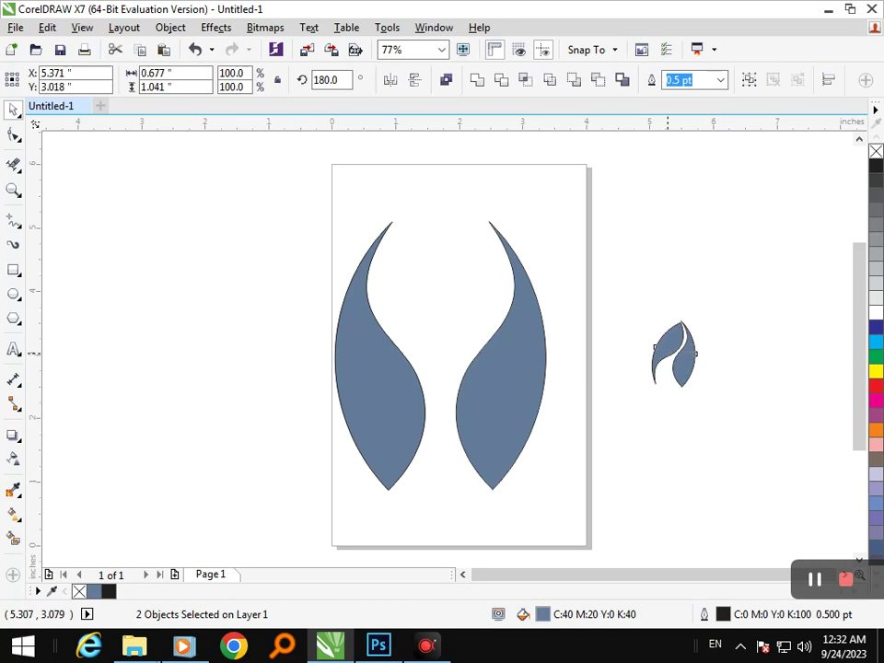
pyautogui.moveTo(642, 392); pyautogui.dragTo(641, 429)
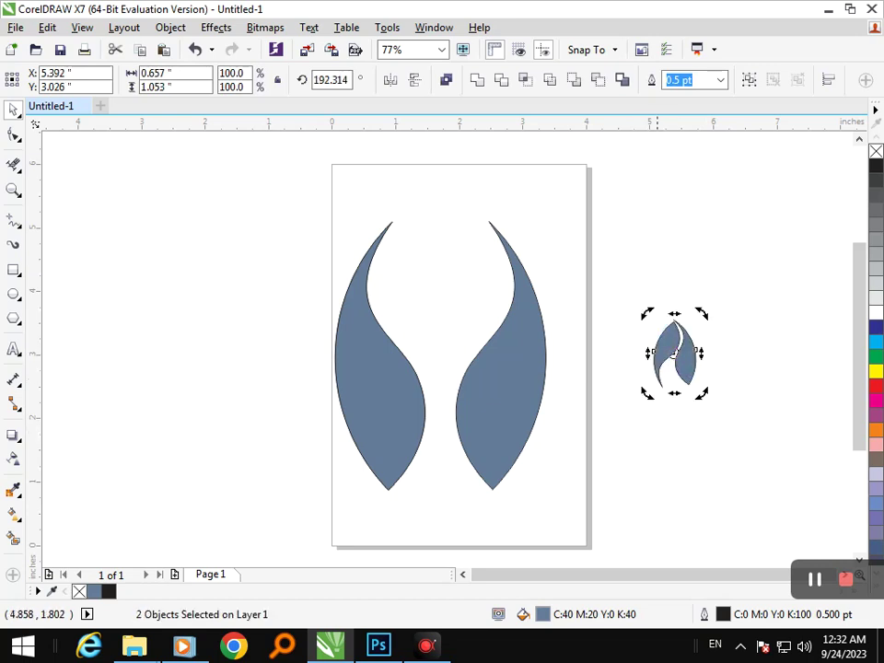
# Move the two small leaves between the large leaves and nudge the right small leaf 0.02 in to the right.
pyautogui.moveTo(718, 397); pyautogui.dragTo(633, 293)
pyautogui.moveTo(687, 361); pyautogui.dragTo(450, 300)
pyautogui.click(432, 329)
pyautogui.click(443, 304)
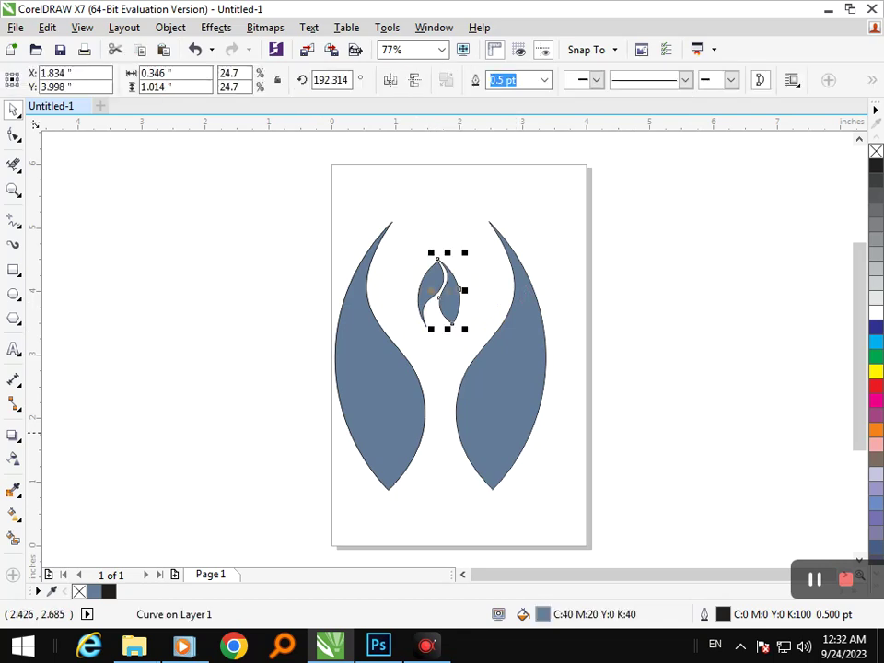
pyautogui.press('Right')
pyautogui.press('Right')
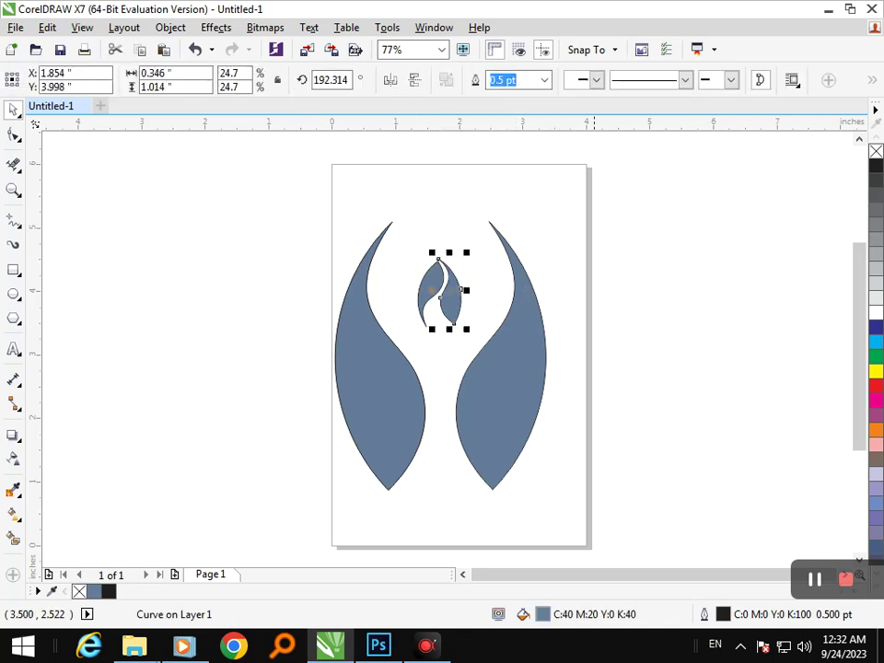
# Enlarge the two small leaves together to about 1.1 × 1.7 in between the large leaves.
pyautogui.click(594, 386)
pyautogui.moveTo(399, 231); pyautogui.dragTo(483, 351)
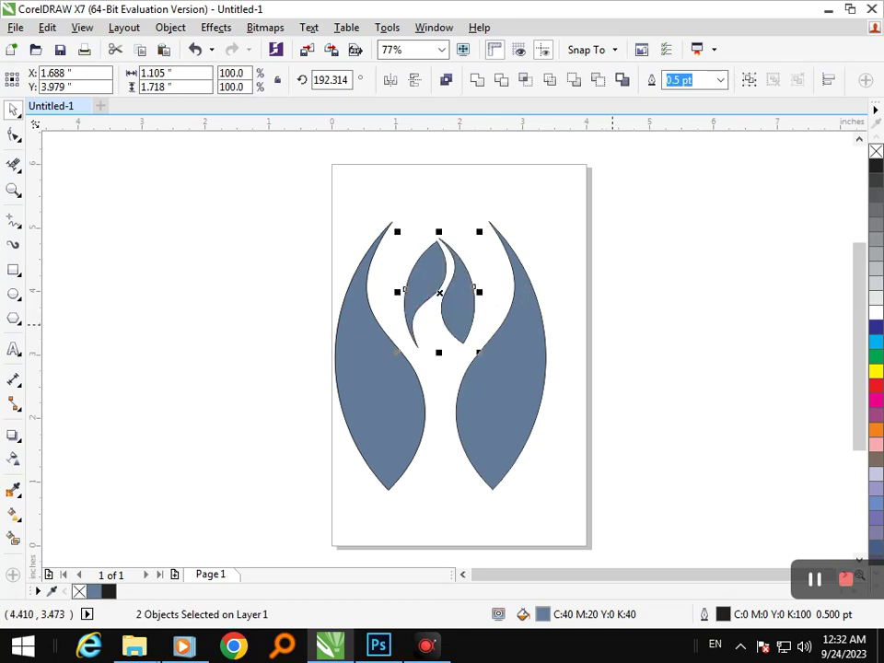
pyautogui.press('Escape')
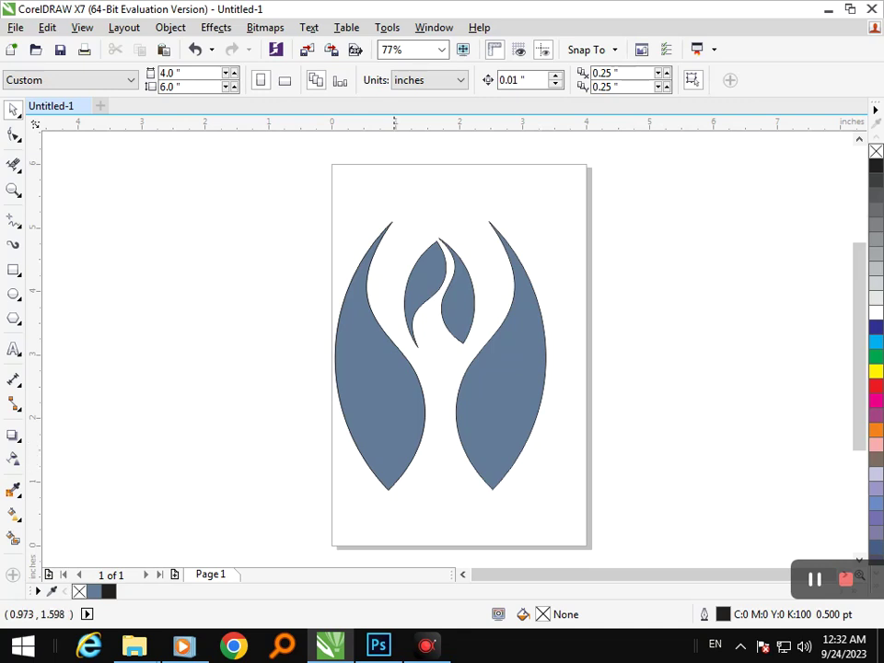
# Shift the left small leaf slightly right toward the other small leaf.
pyautogui.click(422, 305)
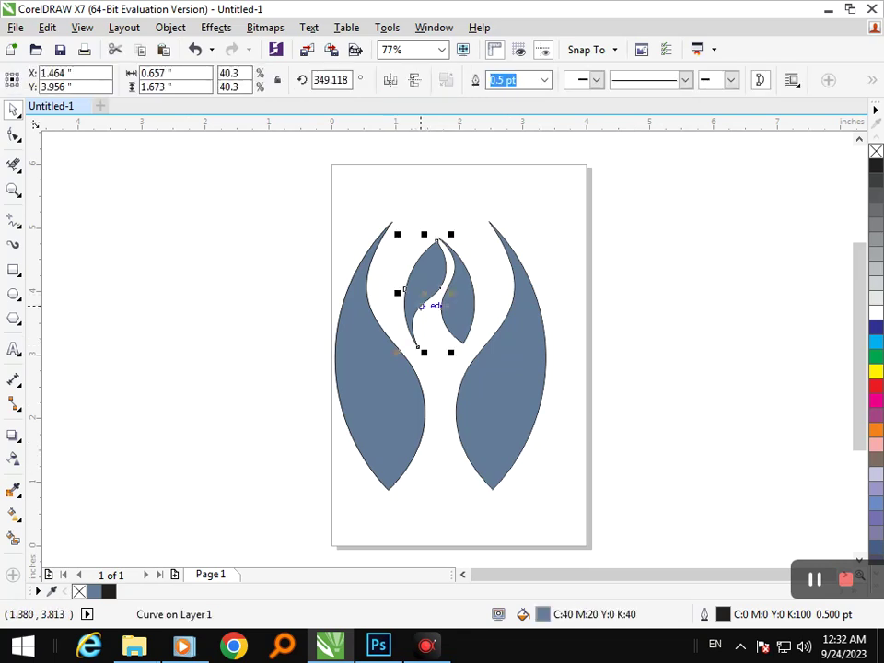
pyautogui.moveTo(421, 305); pyautogui.dragTo(427, 305)
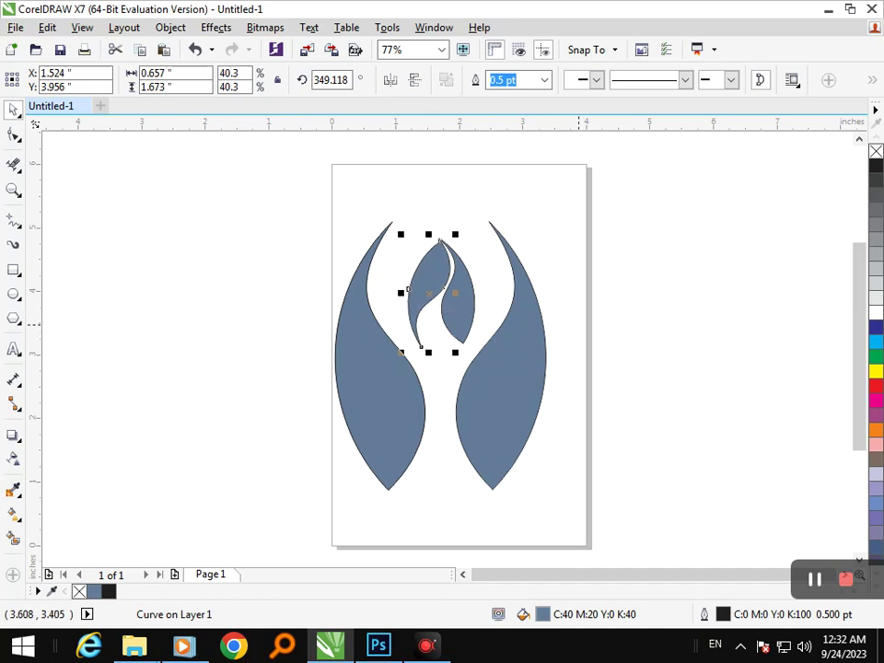
pyautogui.click(626, 299)
# Rotate the right small leaf to about 181.4° and reposition it slightly lower beside the left small leaf.
pyautogui.click(465, 322)
pyautogui.press('F10')
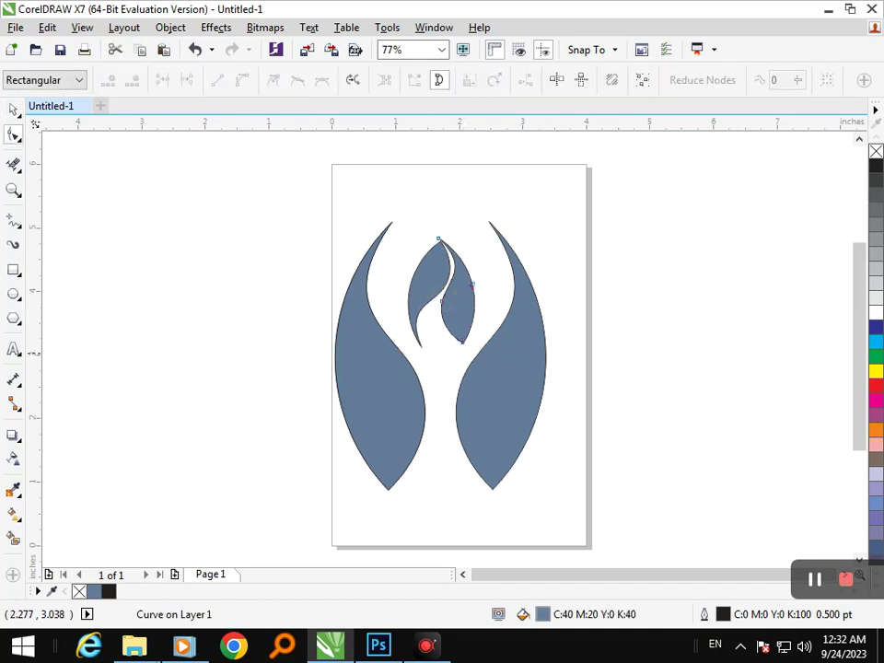
pyautogui.click(13, 110)
pyautogui.click(447, 321)
pyautogui.moveTo(433, 349); pyautogui.dragTo(410, 363)
pyautogui.click(720, 337)
pyautogui.moveTo(458, 314)
pyautogui.mouseDown()
pyautogui.moveTo(443, 330)
pyautogui.moveTo(457, 323)
pyautogui.mouseUp()
pyautogui.press('Escape')
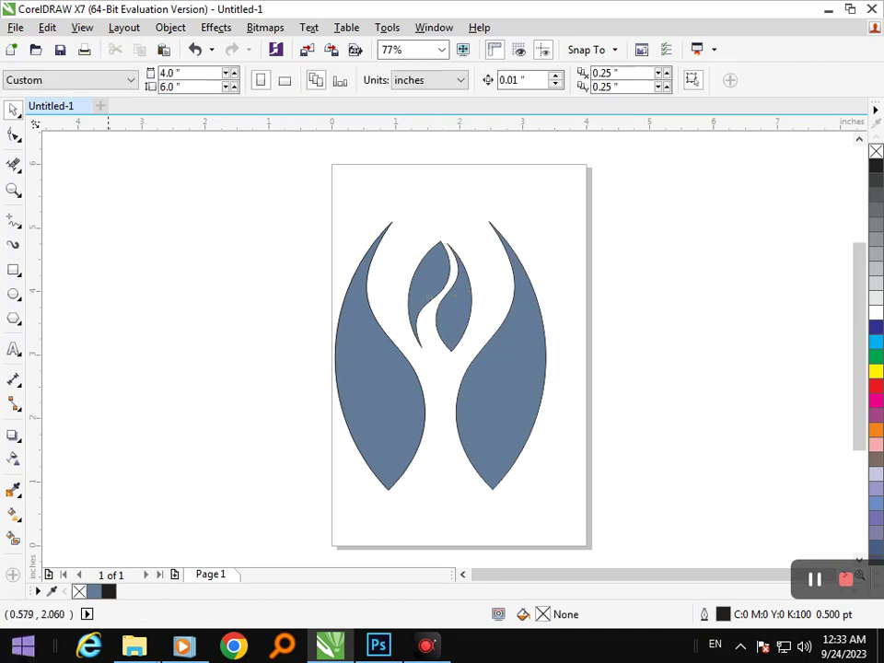
# Rotate the left small leaf to about 1.4° and move the right small leaf in to leave a narrow, even gap.
pyautogui.click(453, 293)
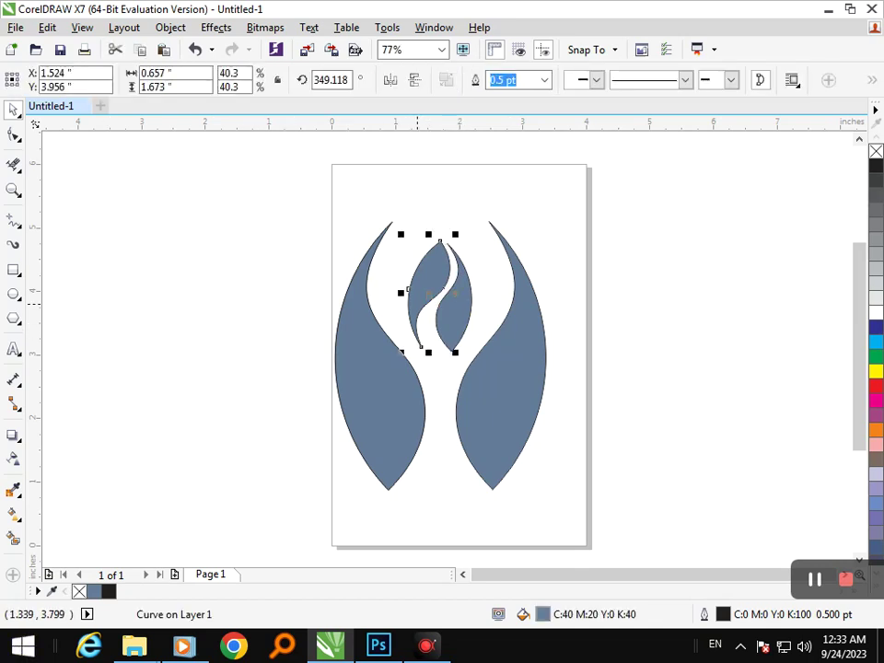
pyautogui.click(455, 293)
pyautogui.moveTo(401, 343); pyautogui.dragTo(412, 367)
pyautogui.click(433, 327)
pyautogui.moveTo(455, 313)
pyautogui.mouseDown()
pyautogui.moveTo(448, 315)
pyautogui.moveTo(461, 321)
pyautogui.mouseUp()
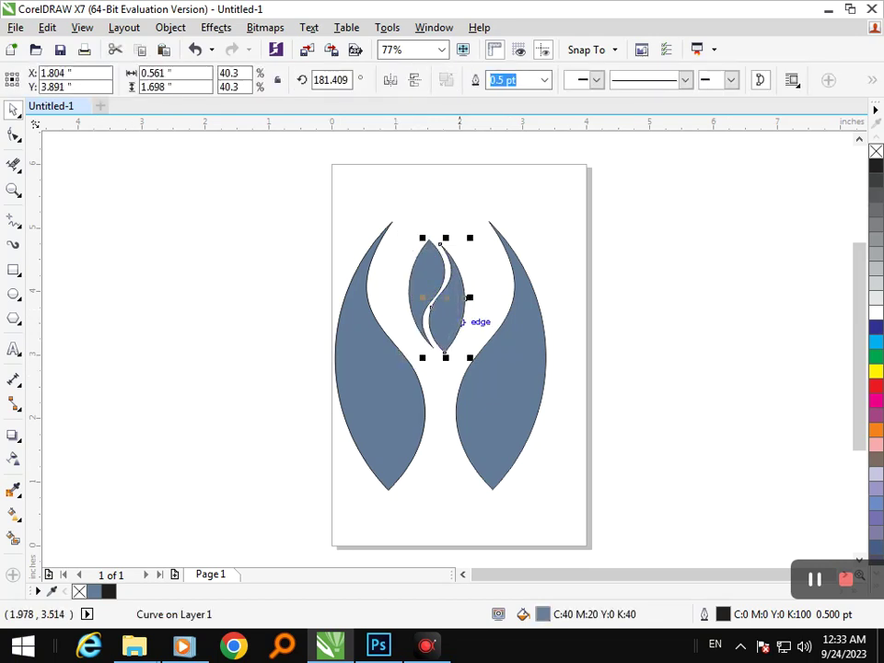
pyautogui.press('Escape')
# Move the two large leaves inward until their lower curves nearly touch.
pyautogui.moveTo(398, 430); pyautogui.dragTo(416, 429)
pyautogui.moveTo(502, 433); pyautogui.dragTo(490, 434)
pyautogui.press('Escape')
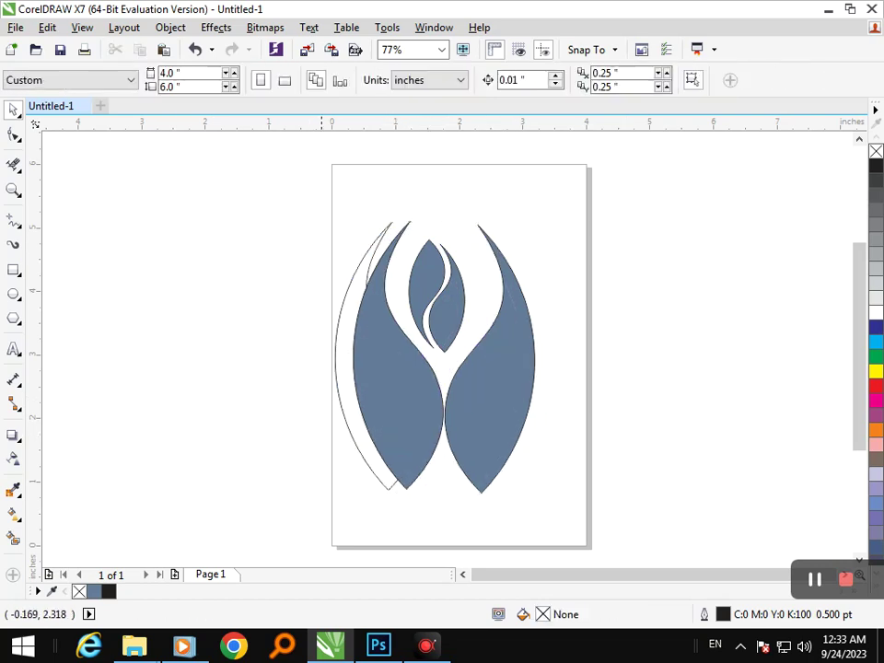
# Delete the leftover outline curves around the left large leaf.
pyautogui.moveTo(335, 372); pyautogui.dragTo(187, 372)
pyautogui.press('Delete')
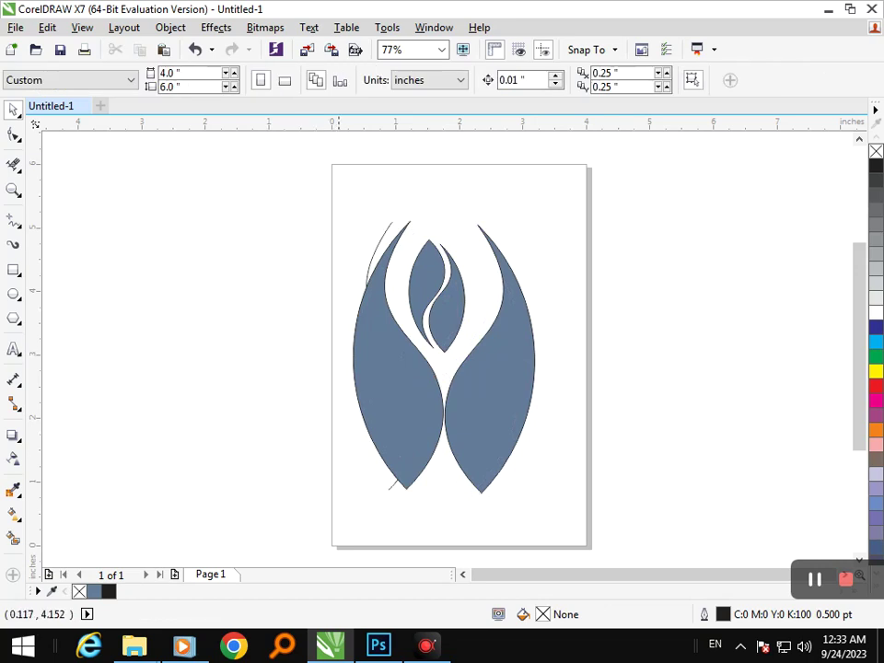
pyautogui.click(372, 253)
pyautogui.press('Delete')
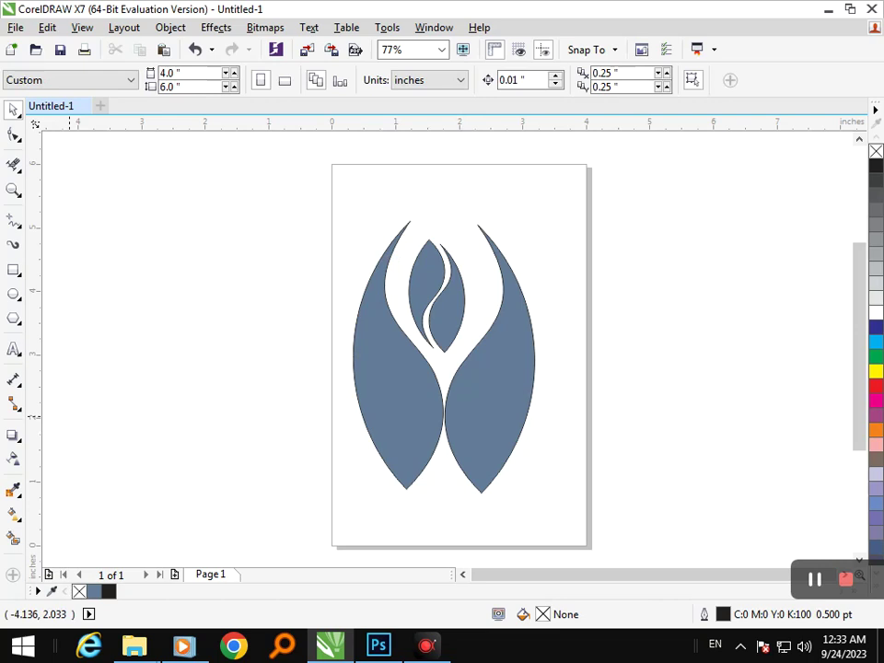
# Apply a linear fountain fill running down the left large leaf with an orange lower end.
pyautogui.click(12, 538)
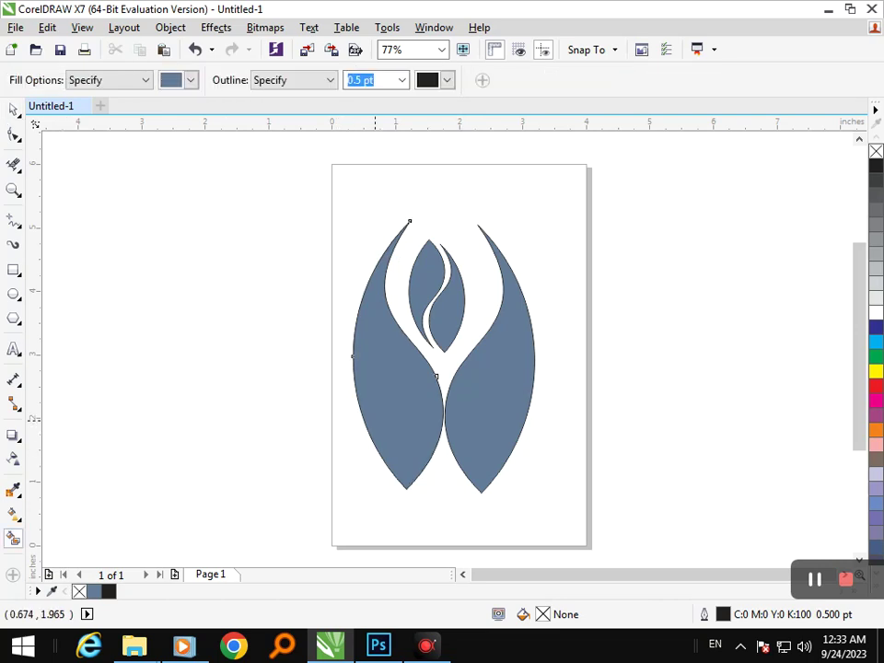
pyautogui.click(374, 421)
pyautogui.click(18, 519)
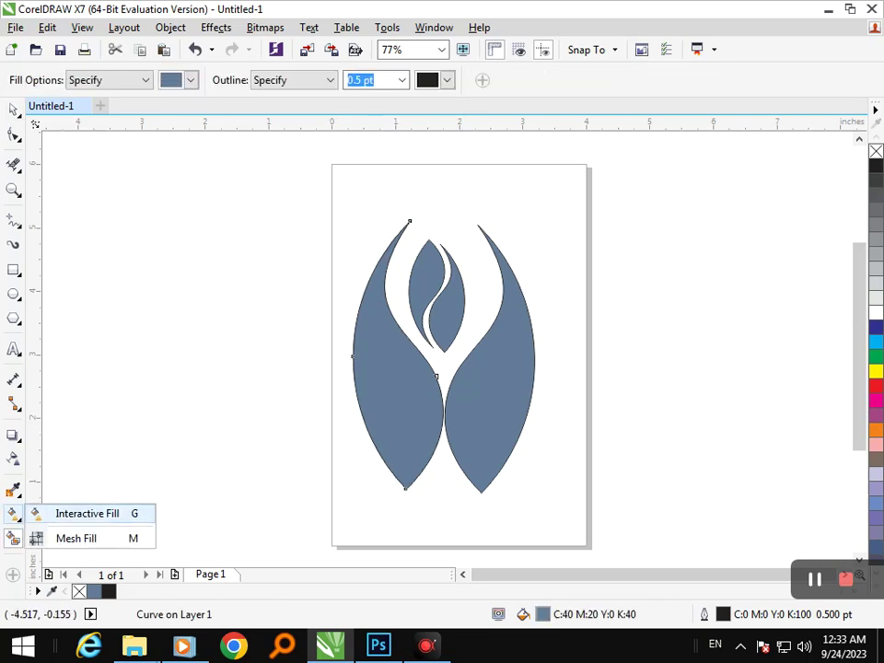
pyautogui.click(85, 513)
pyautogui.moveTo(401, 228); pyautogui.dragTo(416, 494)
pyautogui.click(876, 415)
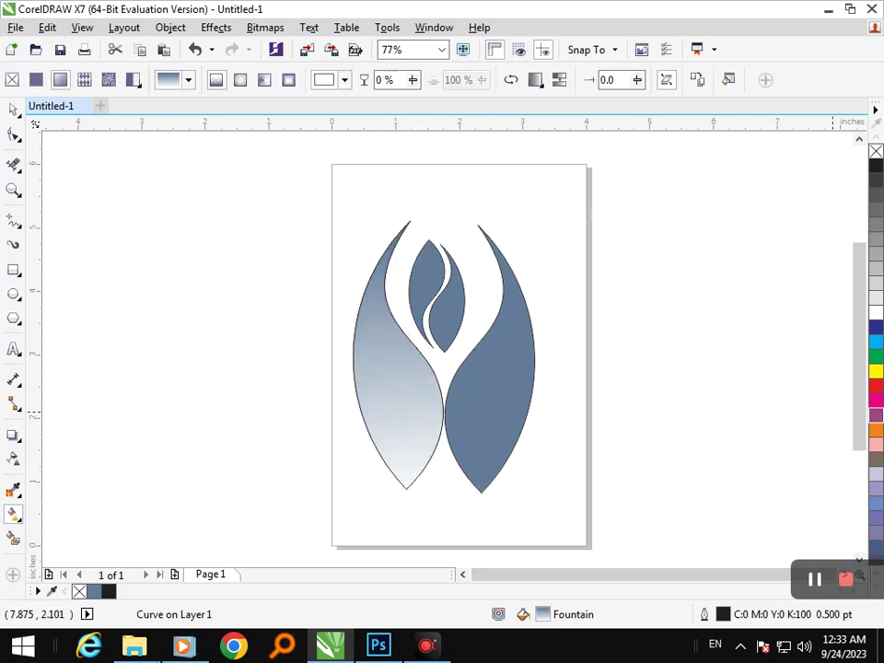
pyautogui.click(876, 430)
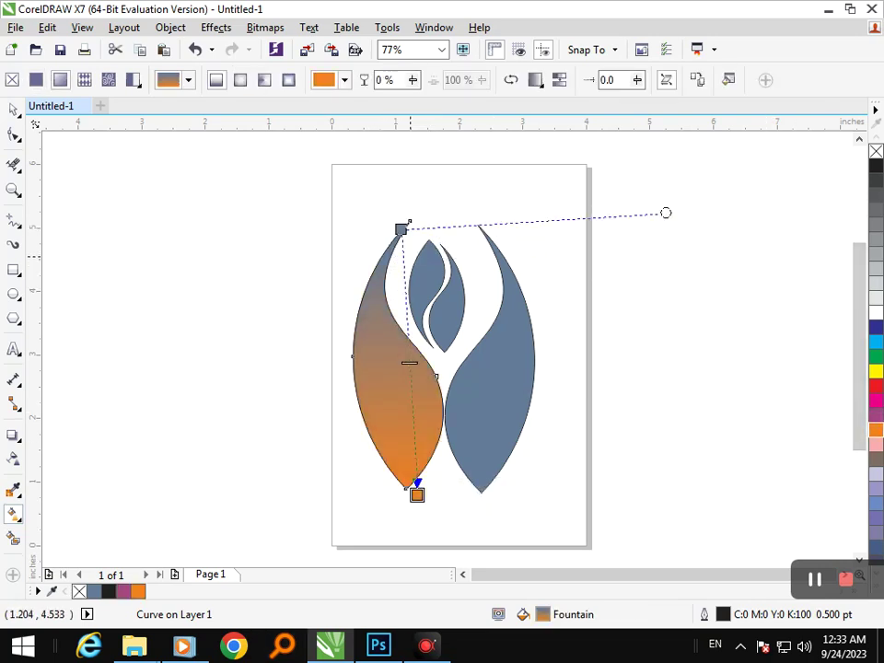
# Set the upper color of the left large leaf's fountain fill to black after trying blue and green.
pyautogui.click(403, 229)
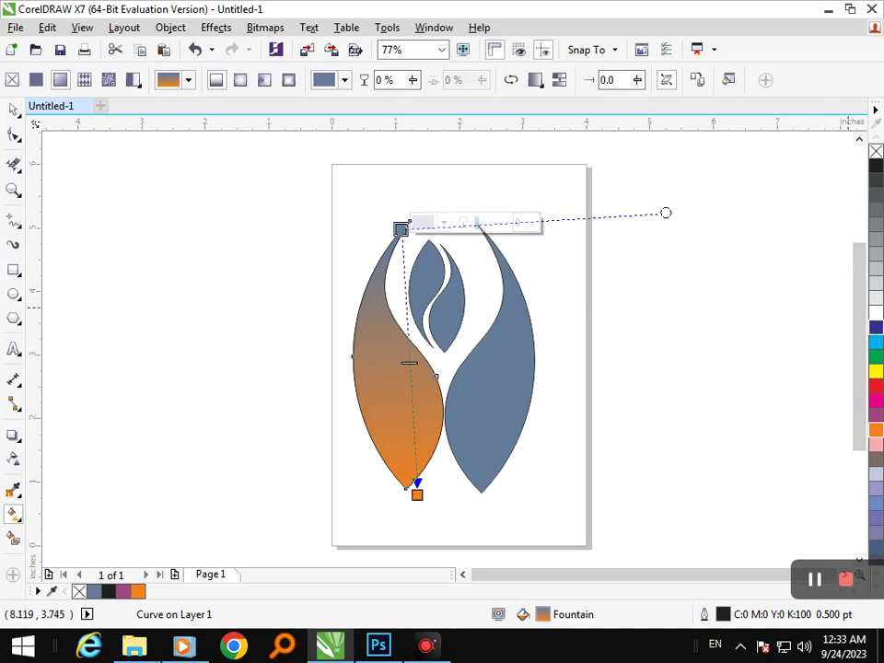
pyautogui.click(876, 327)
pyautogui.click(876, 356)
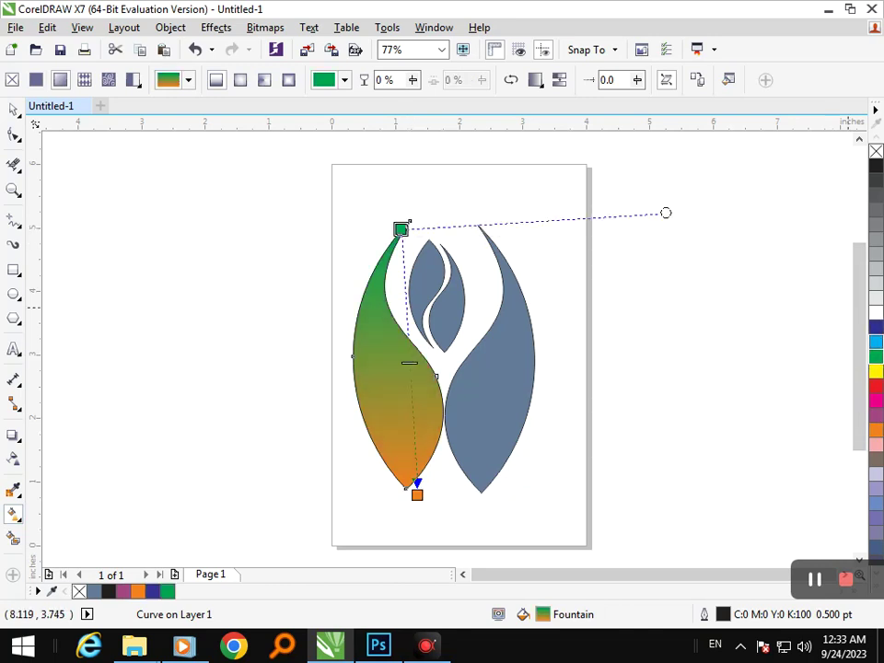
pyautogui.click(876, 165)
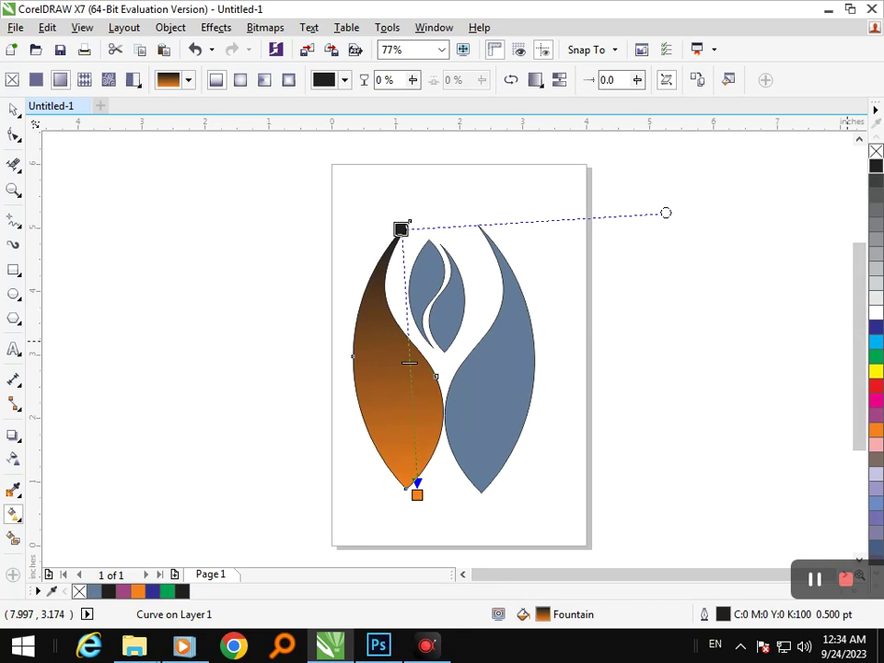
pyautogui.click(13, 109)
pyautogui.press('Escape')
# Copy the Fill property from the left large leaf to the right large leaf.
pyautogui.click(504, 364)
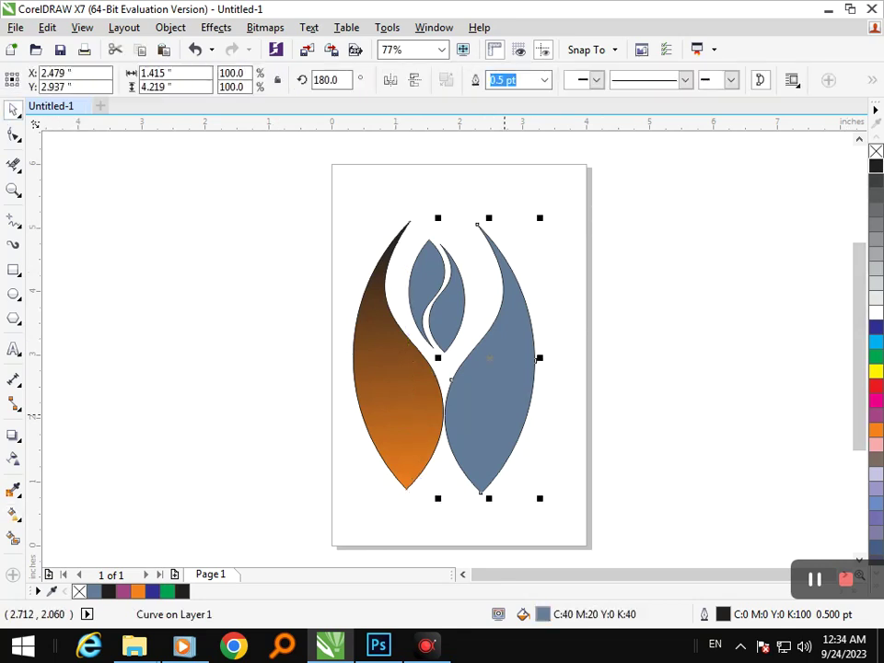
pyautogui.hotkey('alt', 'e')
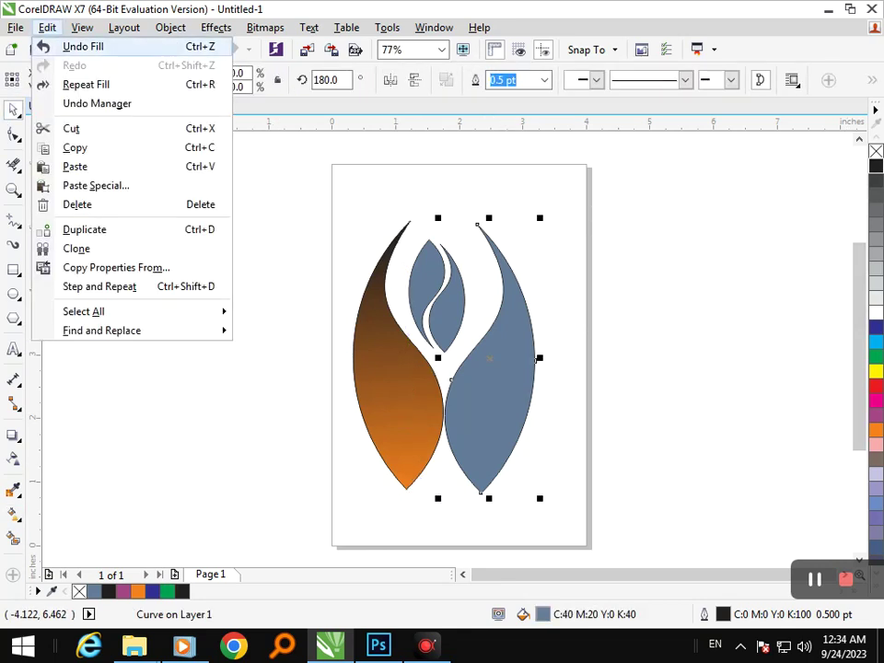
pyautogui.press('Up')
pyautogui.press('Up')
pyautogui.press('Up')
pyautogui.press('Up')
pyautogui.press('Return')
pyautogui.hotkey('alt', 'f')
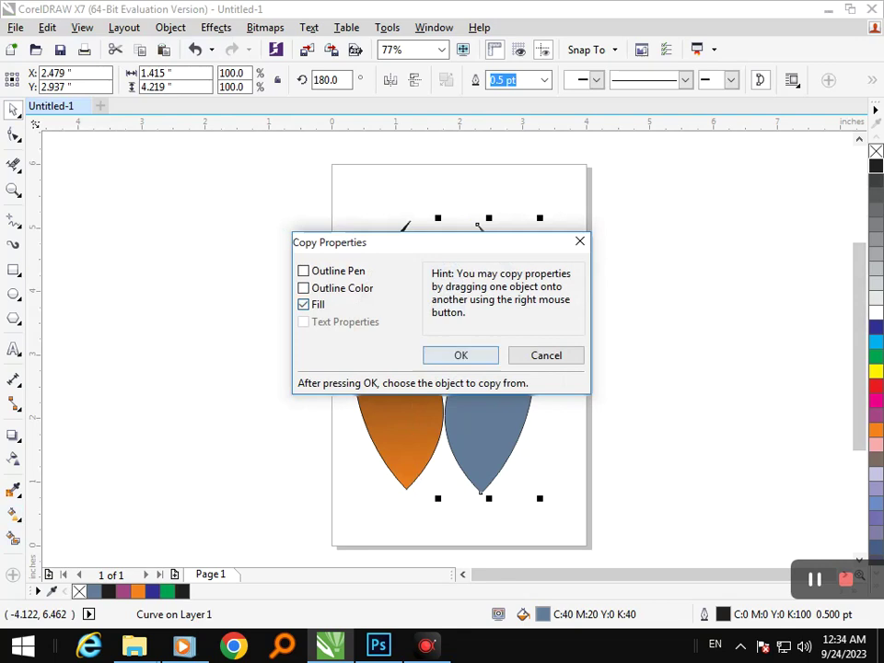
pyautogui.press('Return')
pyautogui.click(394, 359)
pyautogui.click(659, 307)
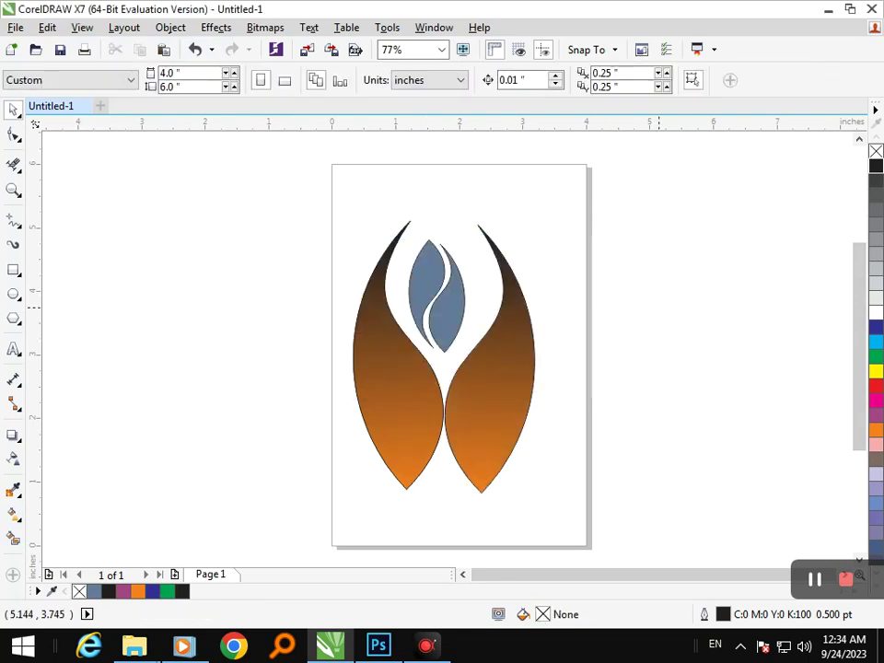
# Apply a linear fountain fill to the right small leaf, cyan at its upper tip and dark blue at its lower tip.
pyautogui.click(437, 328)
pyautogui.click(14, 514)
pyautogui.click(83, 512)
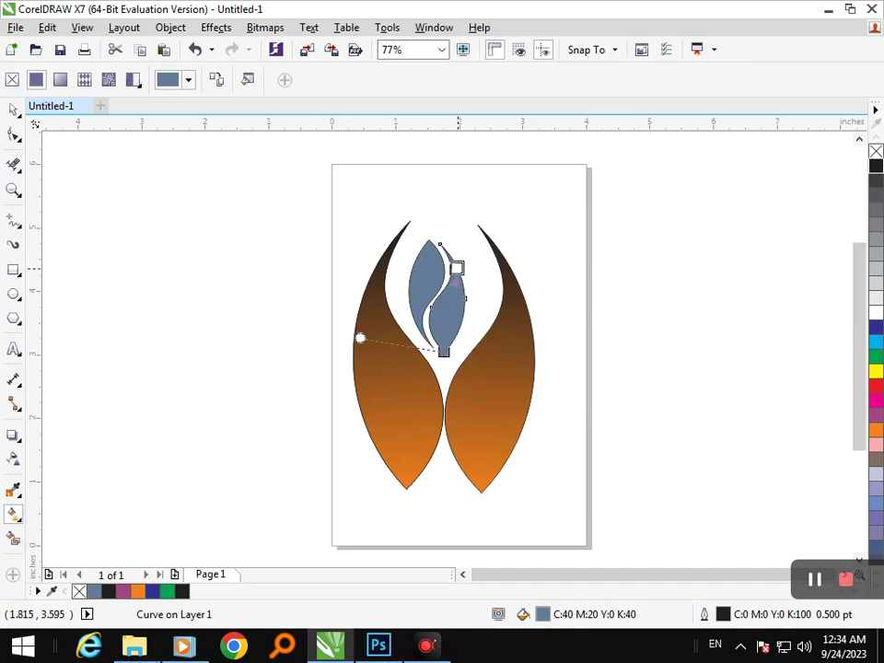
pyautogui.moveTo(439, 242); pyautogui.dragTo(444, 350)
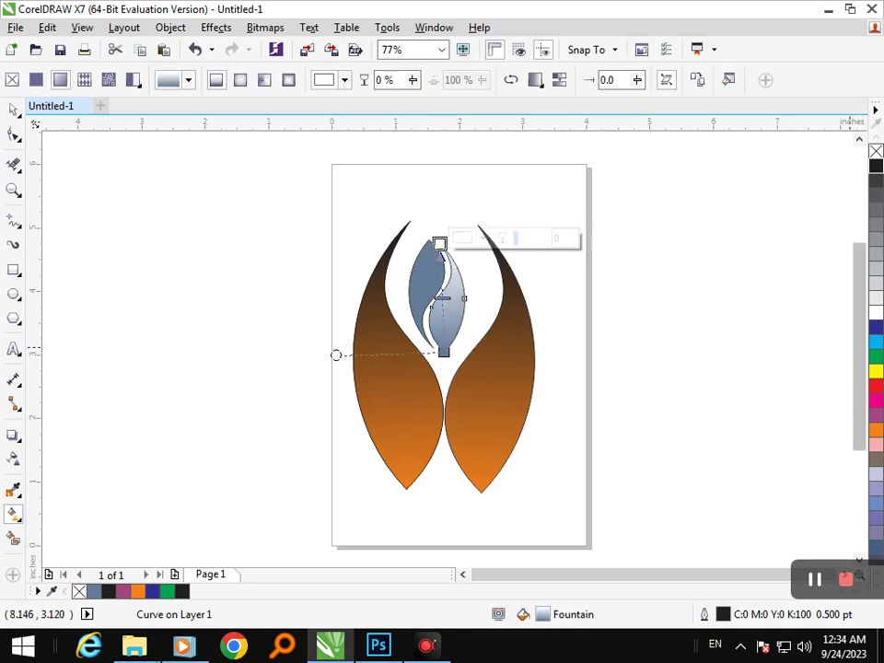
pyautogui.click(877, 341)
pyautogui.click(443, 354)
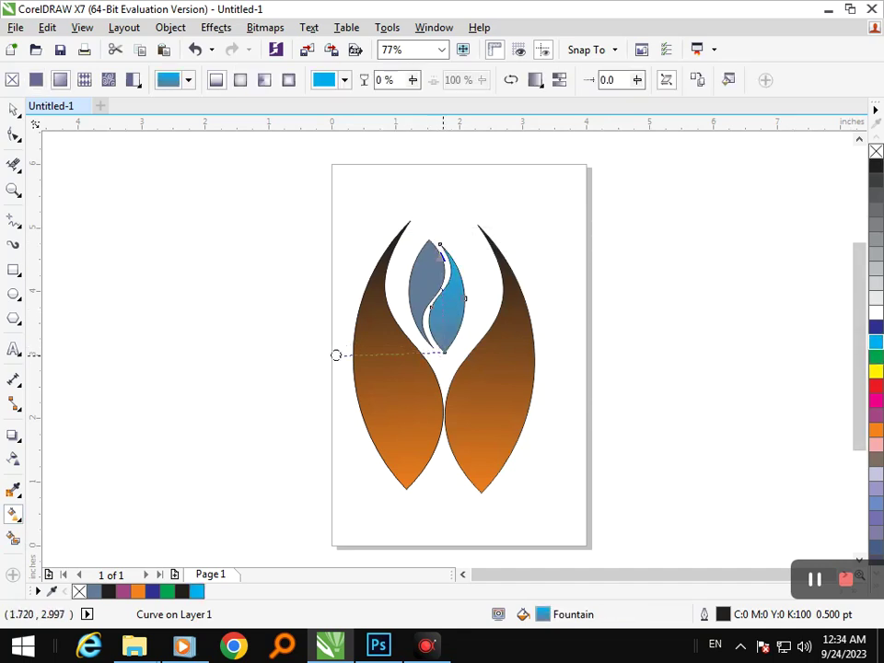
pyautogui.click(876, 327)
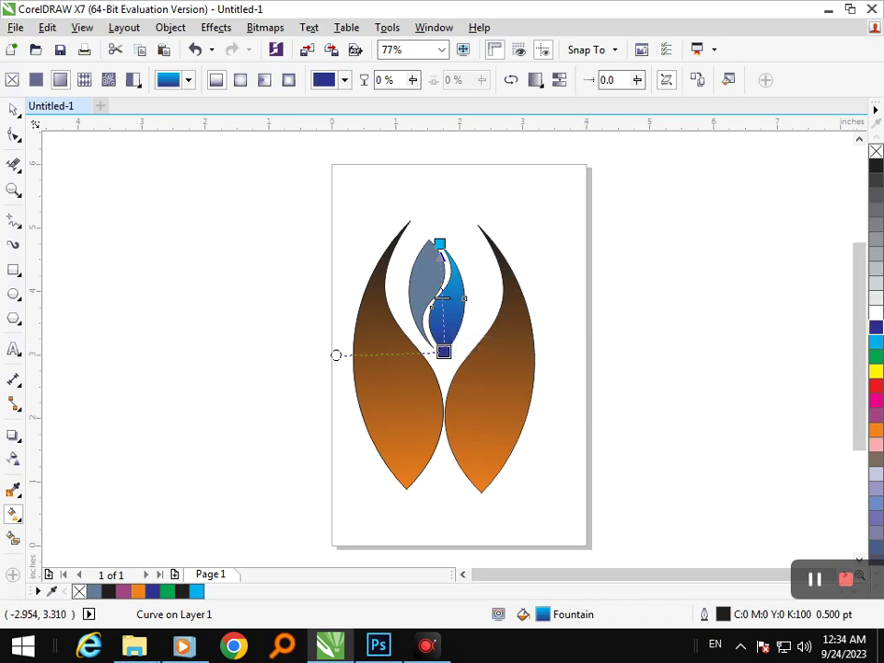
pyautogui.click(13, 109)
pyautogui.click(146, 283)
# Copy the Fill property from the right small leaf to the left small leaf.
pyautogui.click(430, 289)
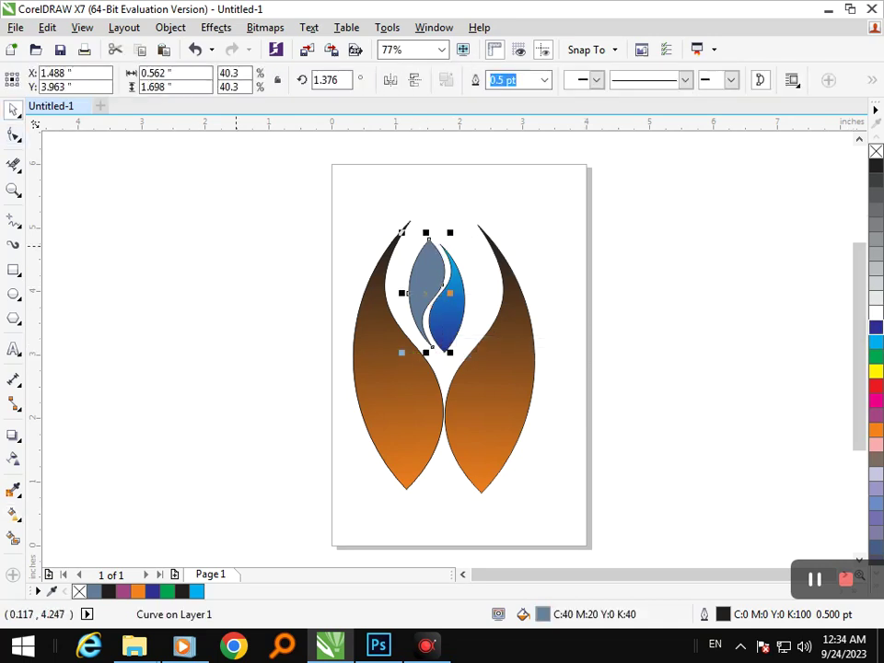
pyautogui.click(47, 27)
pyautogui.click(128, 267)
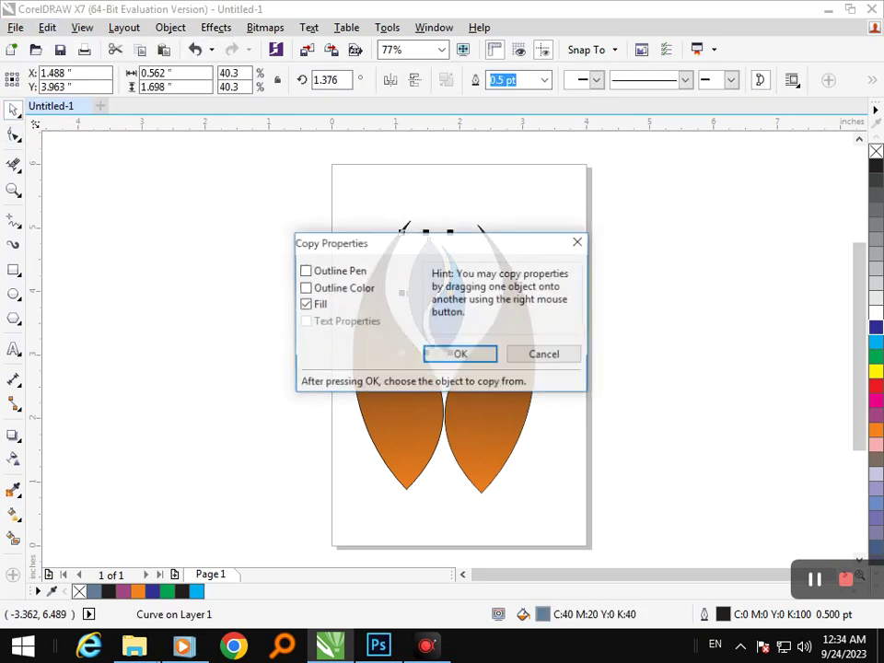
pyautogui.click(460, 354)
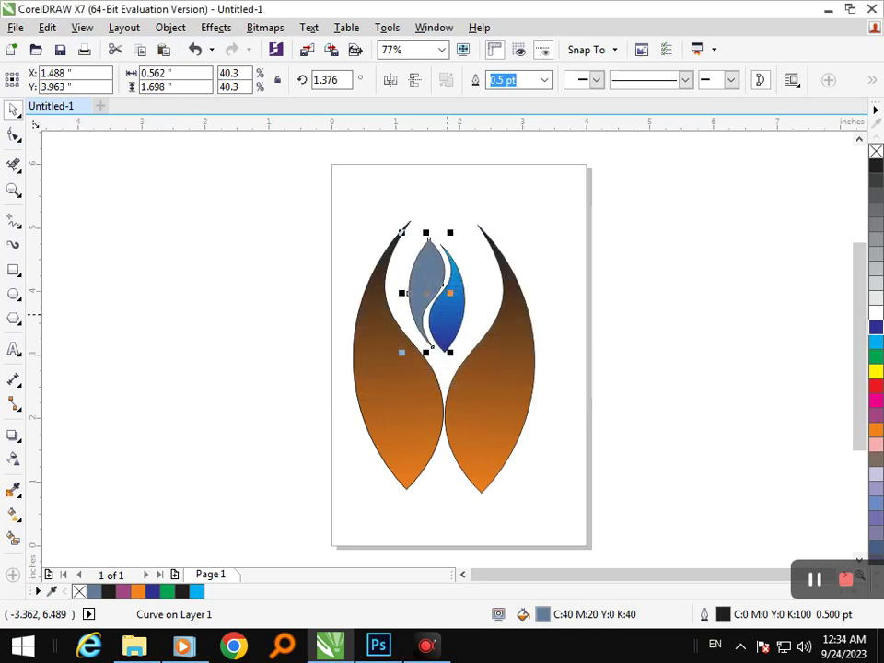
pyautogui.click(448, 315)
pyautogui.click(588, 308)
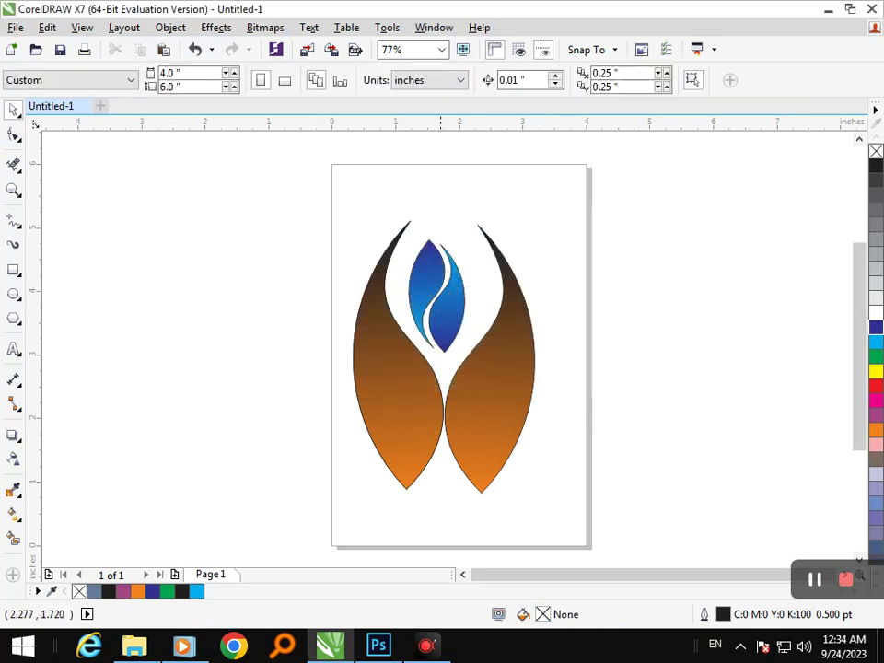
# Add a one-step inside contour to the left large leaf with an offset of about 0.221 in.
pyautogui.click(411, 438)
pyautogui.click(17, 440)
pyautogui.click(13, 435)
pyautogui.click(75, 453)
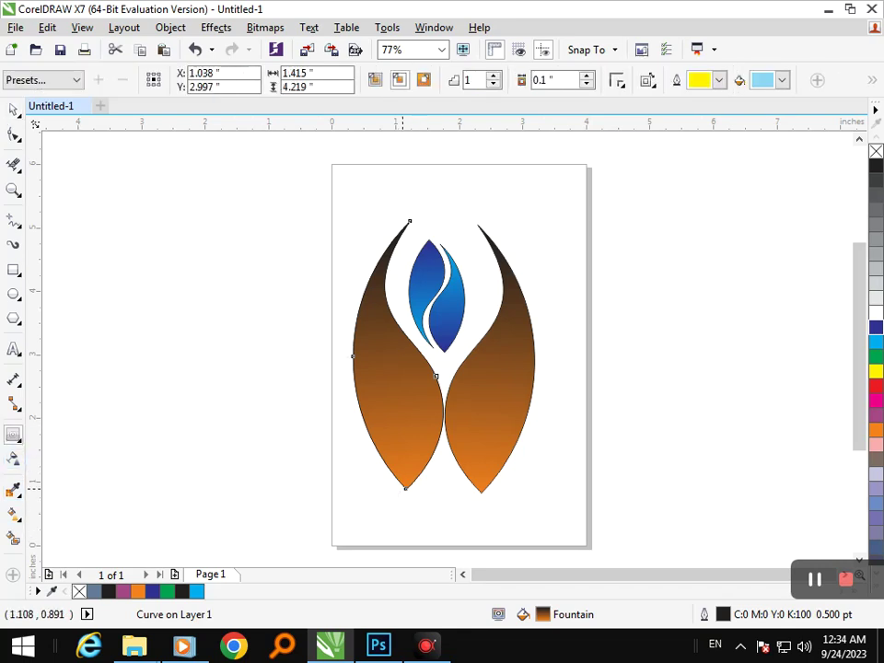
pyautogui.moveTo(400, 492)
pyautogui.mouseDown()
pyautogui.moveTo(398, 474)
pyautogui.moveTo(398, 487)
pyautogui.mouseUp()
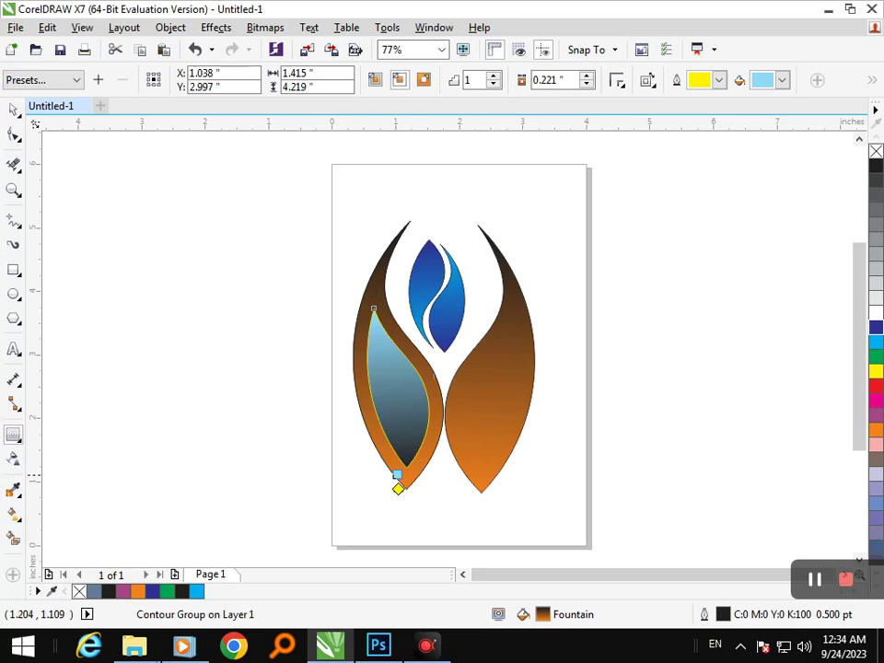
# Add a one-step inside contour to the right large leaf with an offset of about 0.143 in.
pyautogui.click(491, 452)
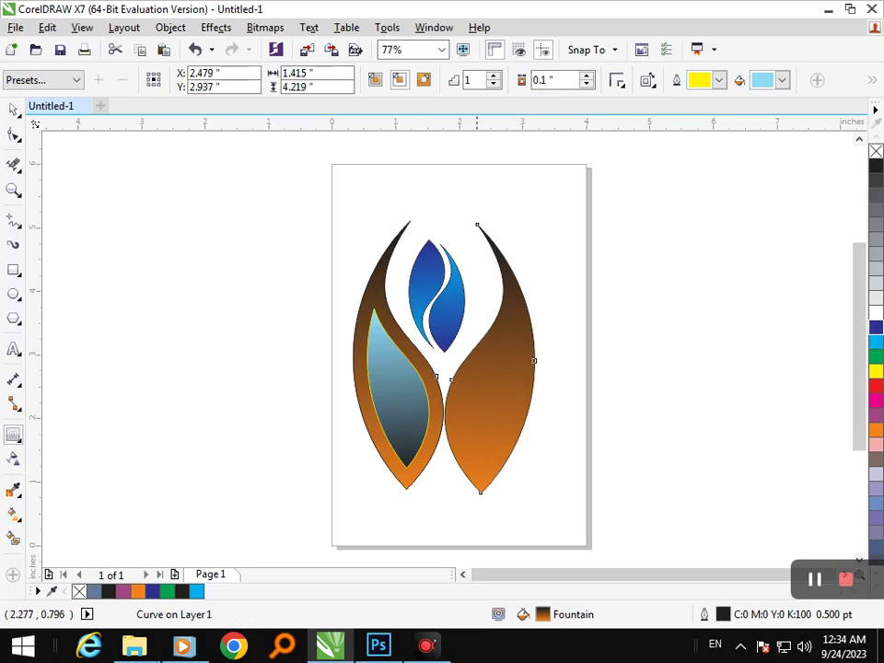
pyautogui.moveTo(477, 501); pyautogui.dragTo(490, 494)
pyautogui.click(13, 109)
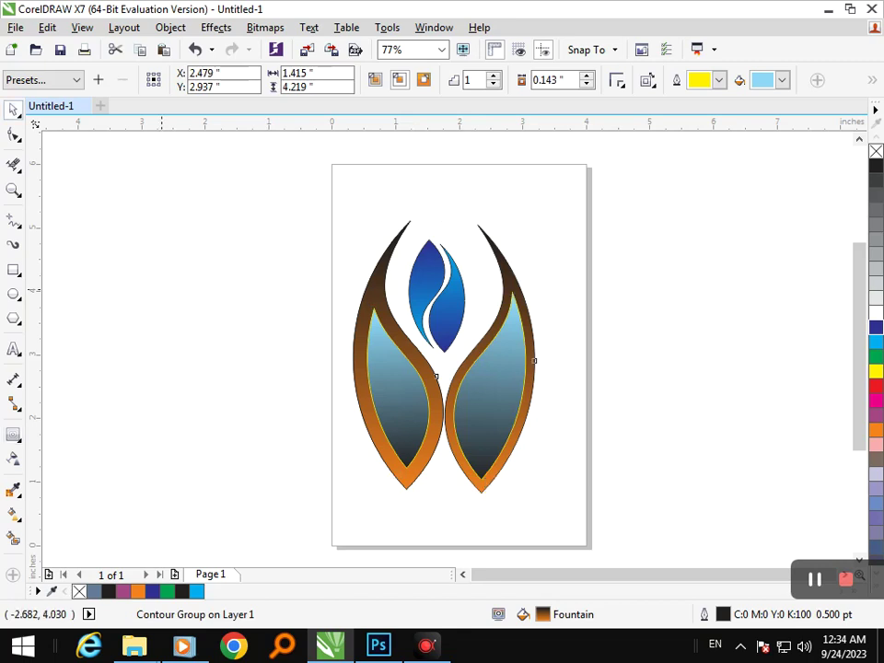
pyautogui.click(162, 289)
# Break the left large leaf's contour group apart into separate outer and inner leaves.
pyautogui.click(411, 420)
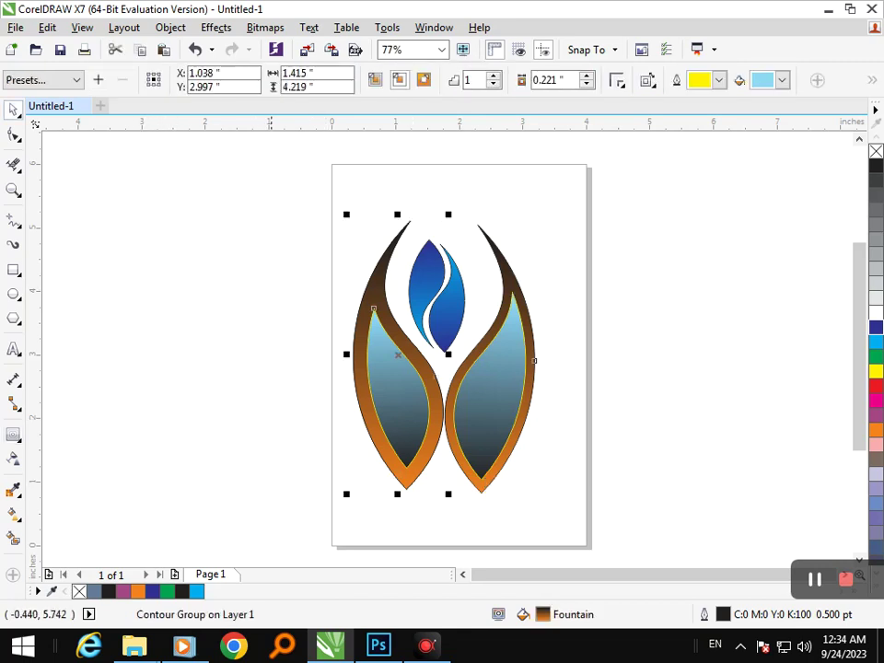
pyautogui.click(170, 27)
pyautogui.click(210, 286)
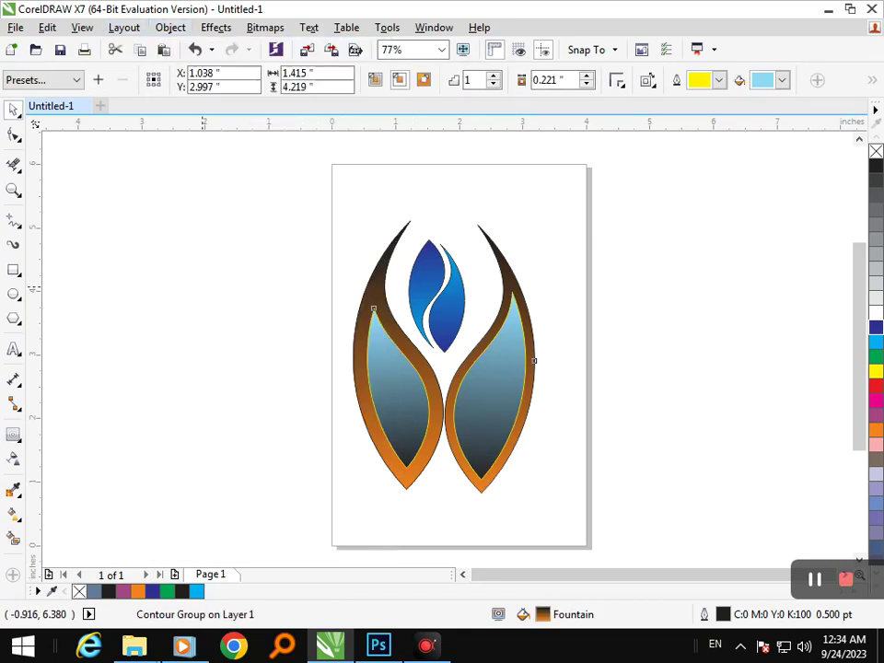
pyautogui.click(206, 323)
pyautogui.moveTo(398, 414); pyautogui.dragTo(351, 419)
pyautogui.hotkey('ctrl', 'z')
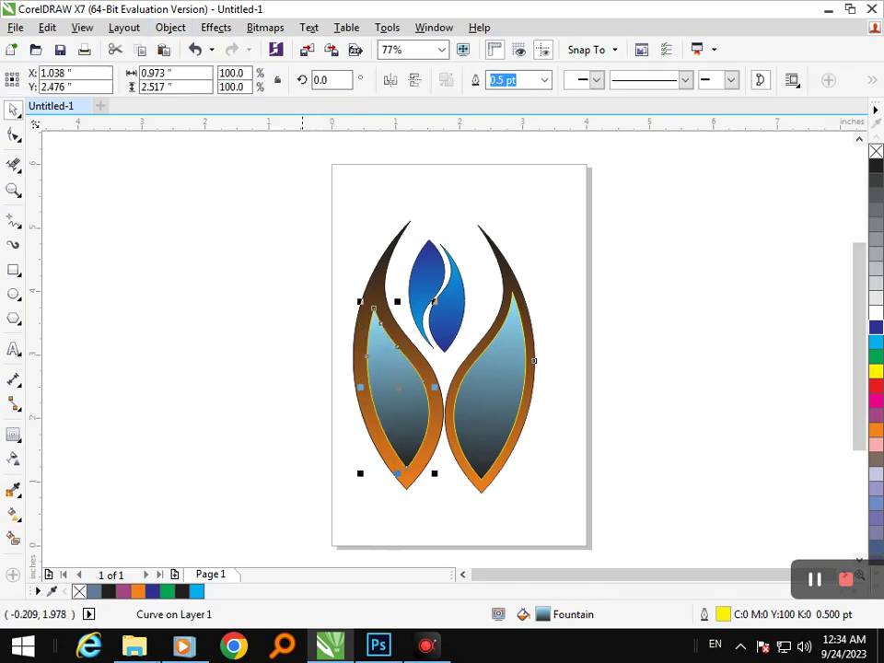
# Move the light blue start of the left inner leaf's fountain fill to the leaf's upper tip.
pyautogui.click(17, 518)
pyautogui.click(87, 513)
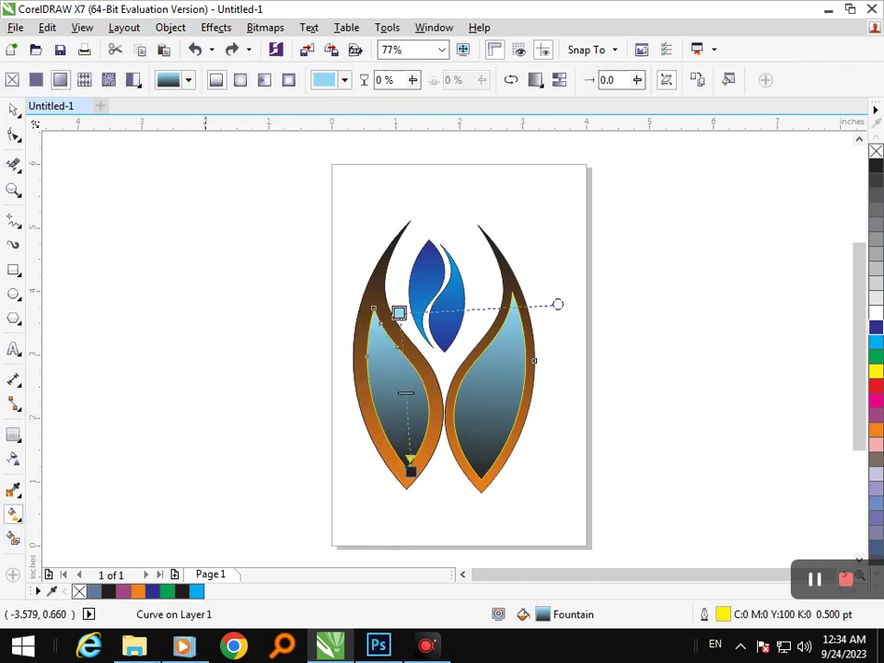
pyautogui.click(322, 437)
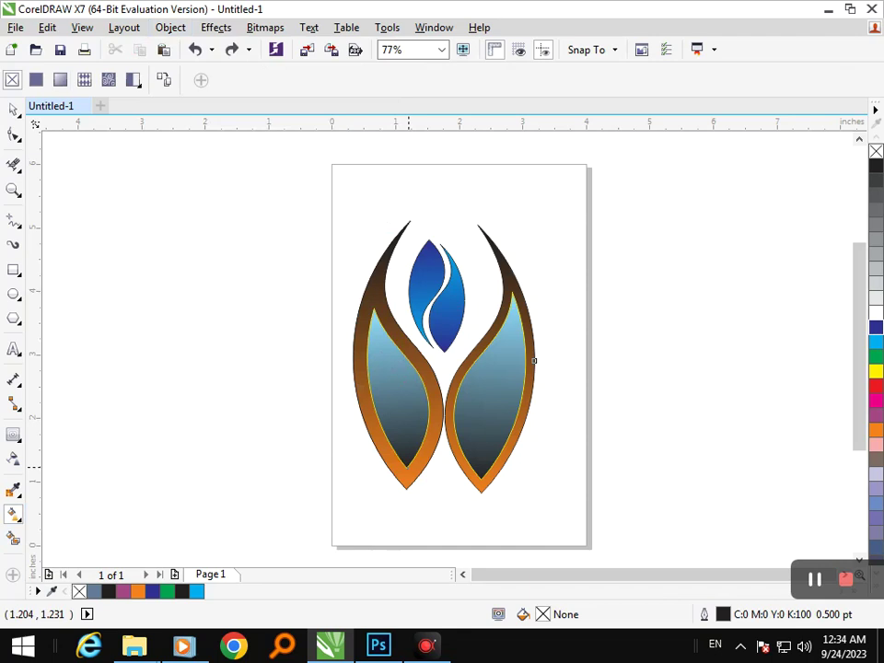
pyautogui.click(383, 366)
pyautogui.moveTo(400, 314); pyautogui.dragTo(374, 308)
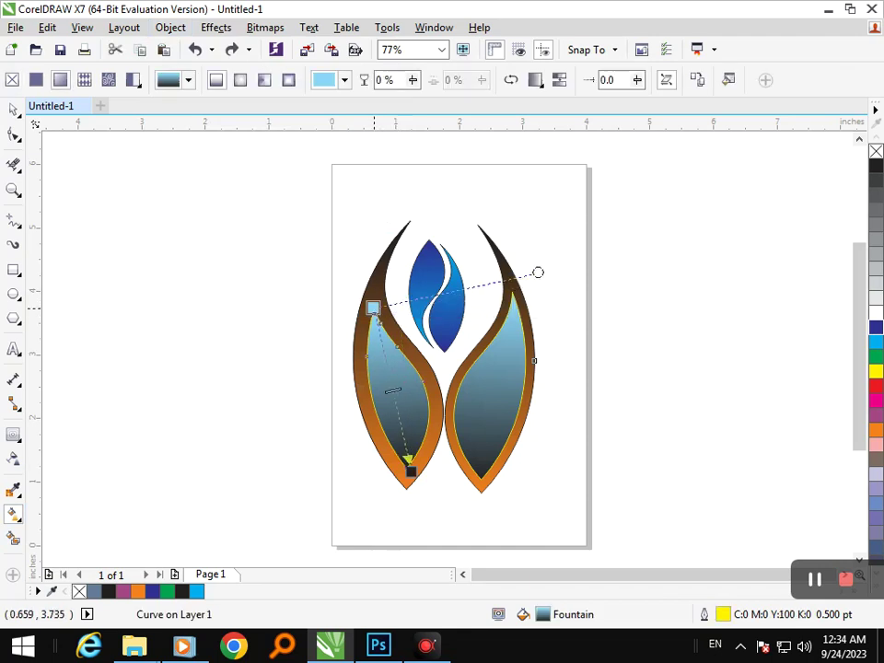
pyautogui.press('Escape')
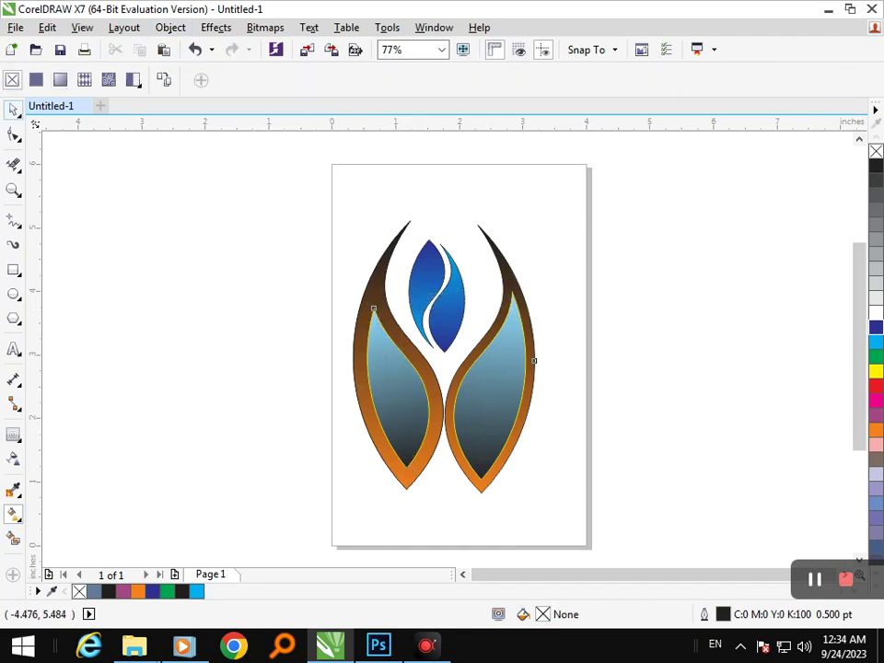
# Set the outline width of the left inner leaf and the right leaf's contour group to None.
pyautogui.click(389, 399)
pyautogui.click(13, 110)
pyautogui.click(156, 348)
pyautogui.click(415, 428)
pyautogui.keyDown('shift'); pyautogui.click(486, 409); pyautogui.keyUp('shift')
pyautogui.hotkey('ctrl', 'a')
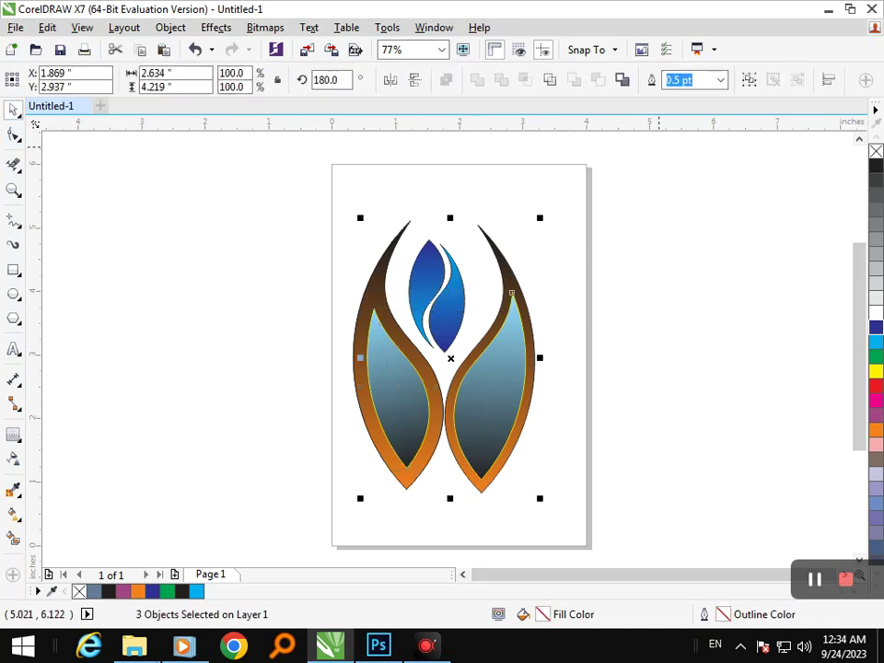
pyautogui.click(721, 80)
pyautogui.click(686, 97)
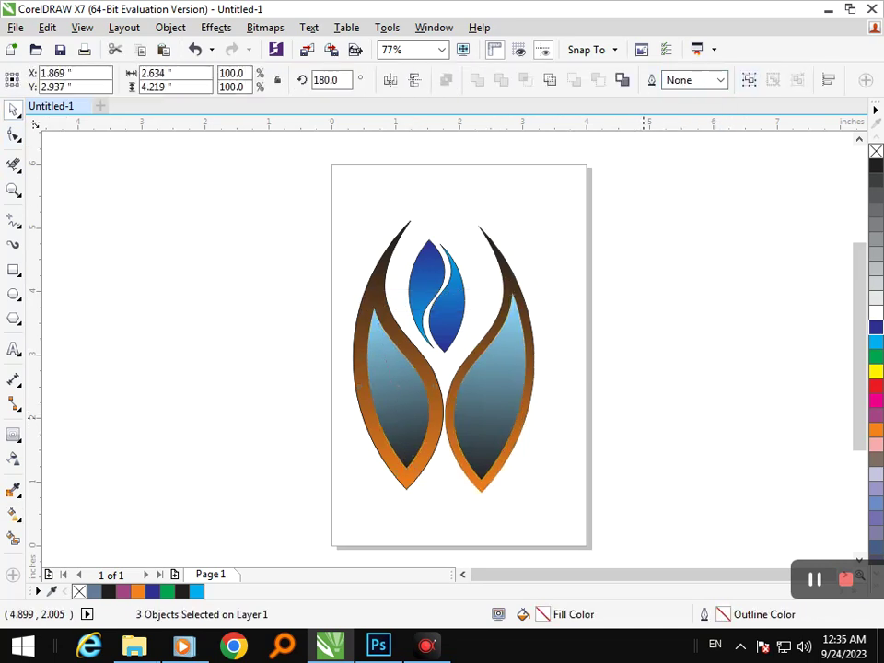
pyautogui.click(643, 367)
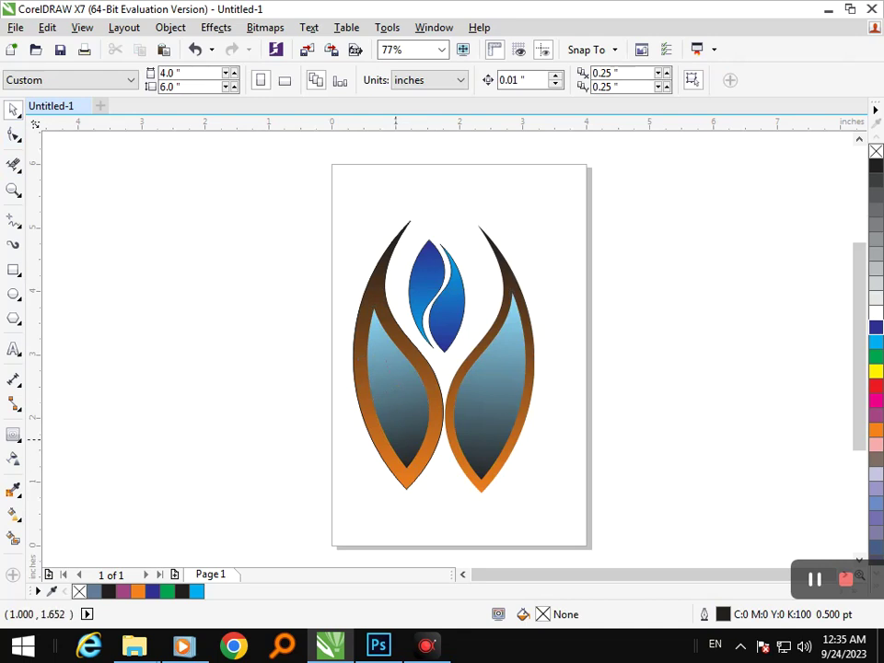
# Duplicate the left inner leaf scaled down to about 38.7% around its center, with white fill and white outline.
pyautogui.click(396, 441)
pyautogui.moveTo(359, 473); pyautogui.dragTo(379, 463)
pyautogui.rightClick(379, 463)
pyautogui.click(876, 314)
pyautogui.rightClick(876, 313)
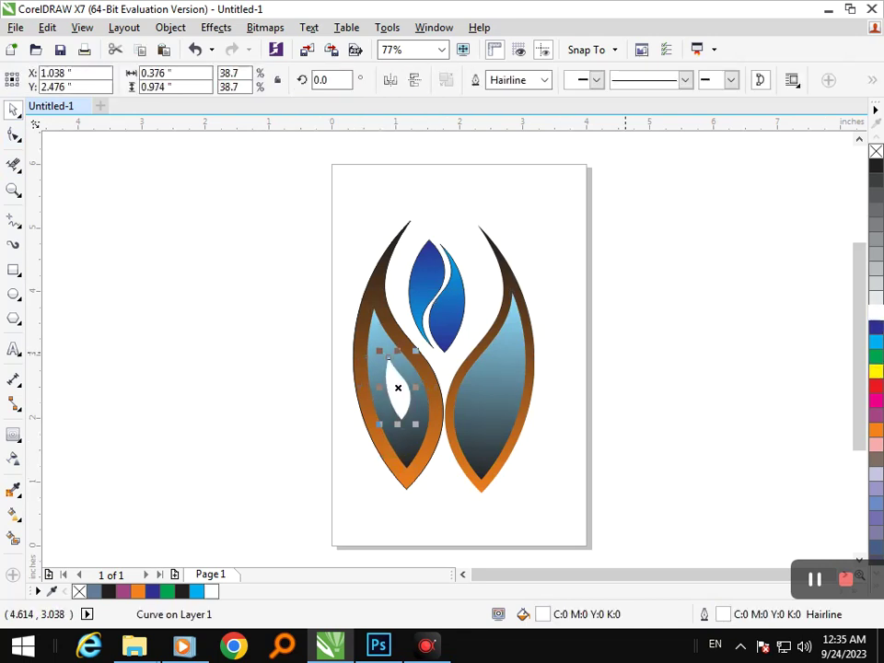
pyautogui.press('Escape')
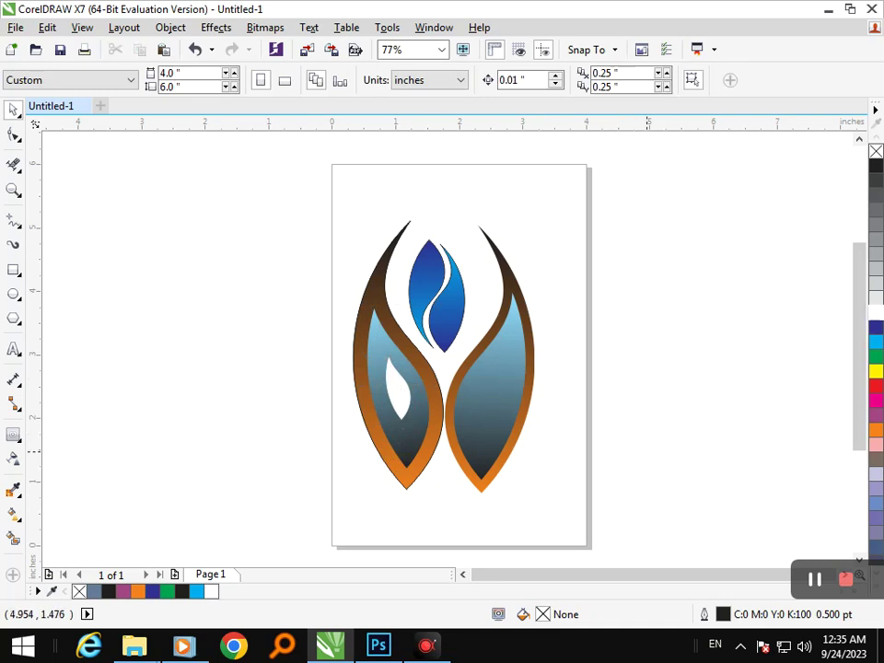
pyautogui.click(487, 439)
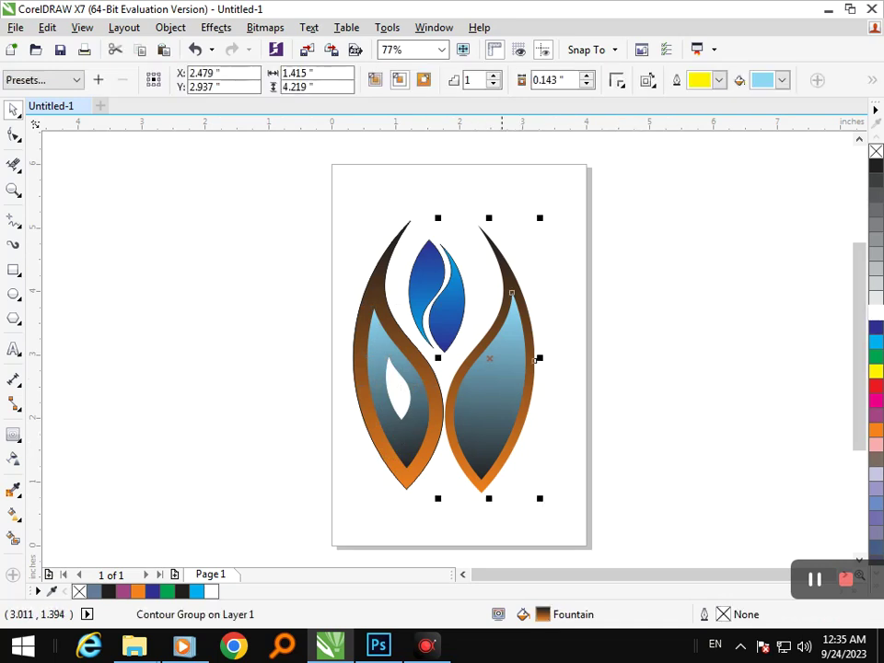
pyautogui.moveTo(439, 498); pyautogui.dragTo(467, 462)
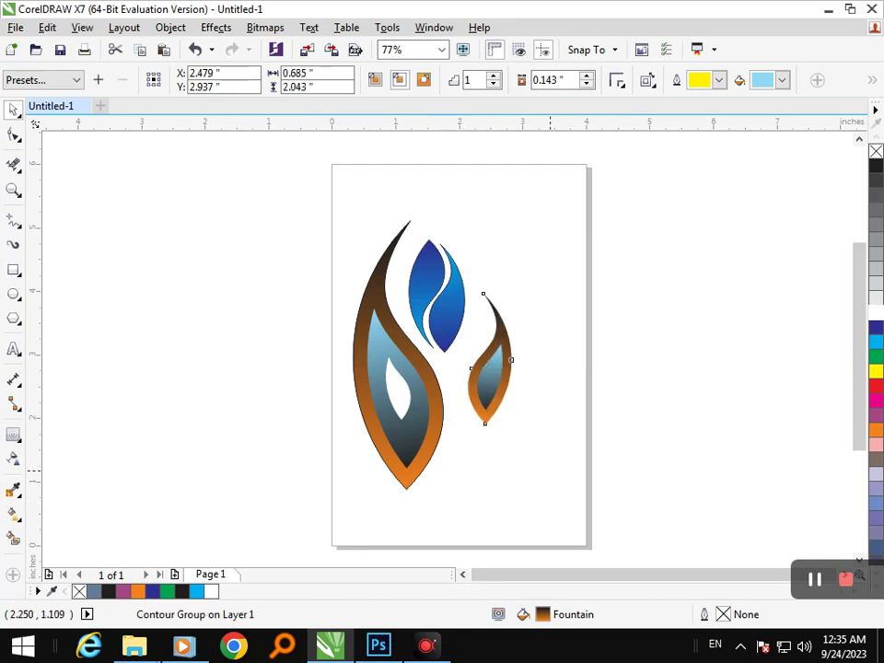
pyautogui.hotkey('ctrl', 'z')
pyautogui.press('Escape')
# Copy the small white leaf into the right inner leaf and mirror the copy horizontally.
pyautogui.moveTo(400, 390); pyautogui.dragTo(490, 391)
pyautogui.rightClick(486, 402)
pyautogui.click(391, 80)
pyautogui.press('Escape')
pyautogui.click(521, 452)
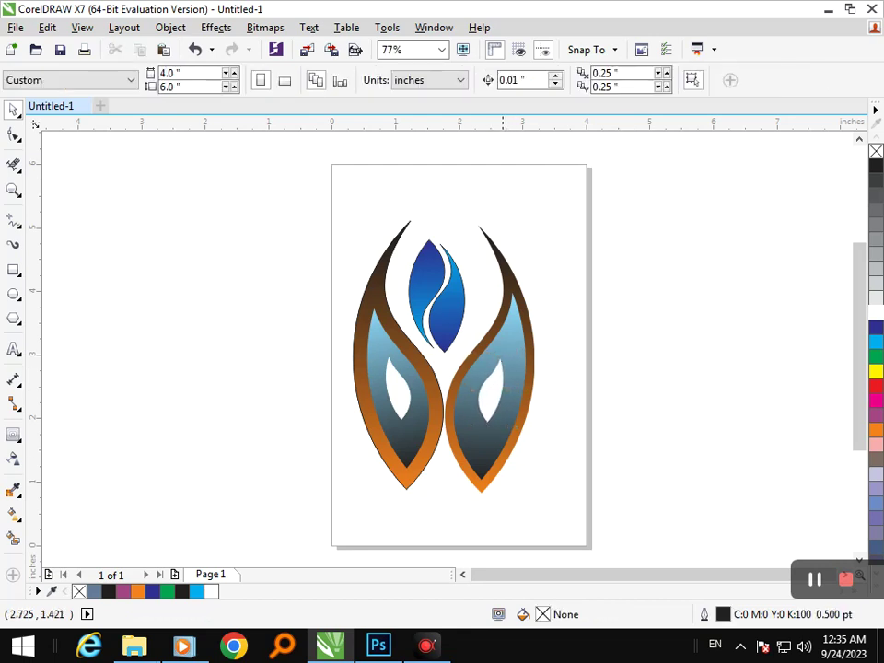
# Try a red and a yellow fill on the right large leaf's contour group.
pyautogui.click(479, 480)
pyautogui.click(876, 387)
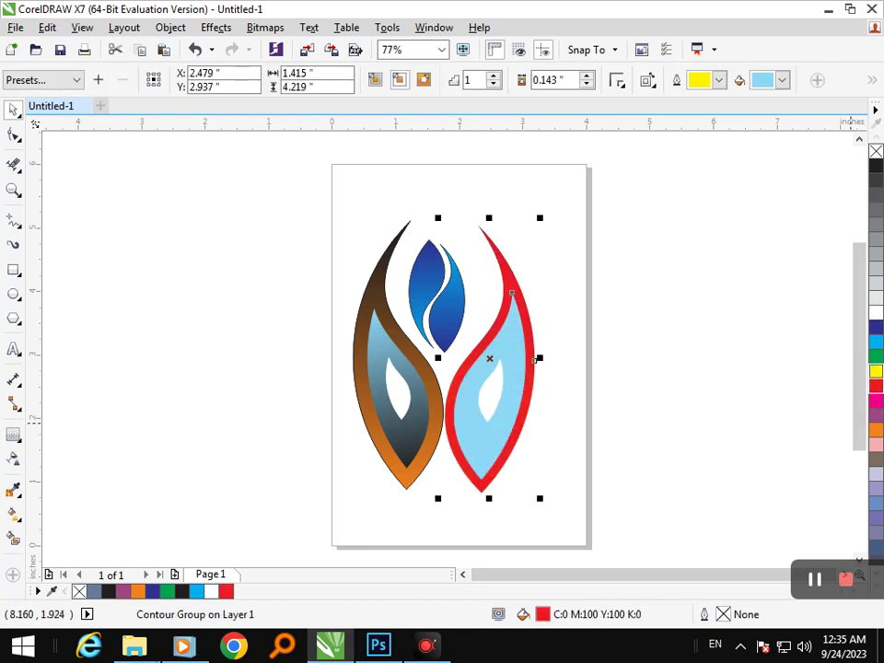
pyautogui.click(876, 371)
pyautogui.click(483, 427)
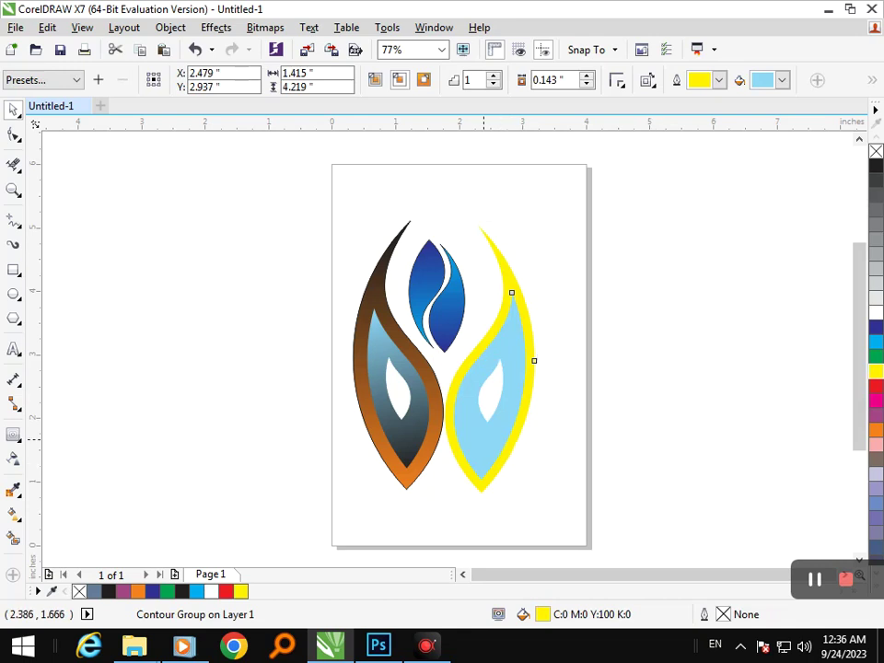
pyautogui.click(529, 455)
pyautogui.moveTo(487, 440); pyautogui.dragTo(470, 471)
pyautogui.hotkey('ctrl', 'z')
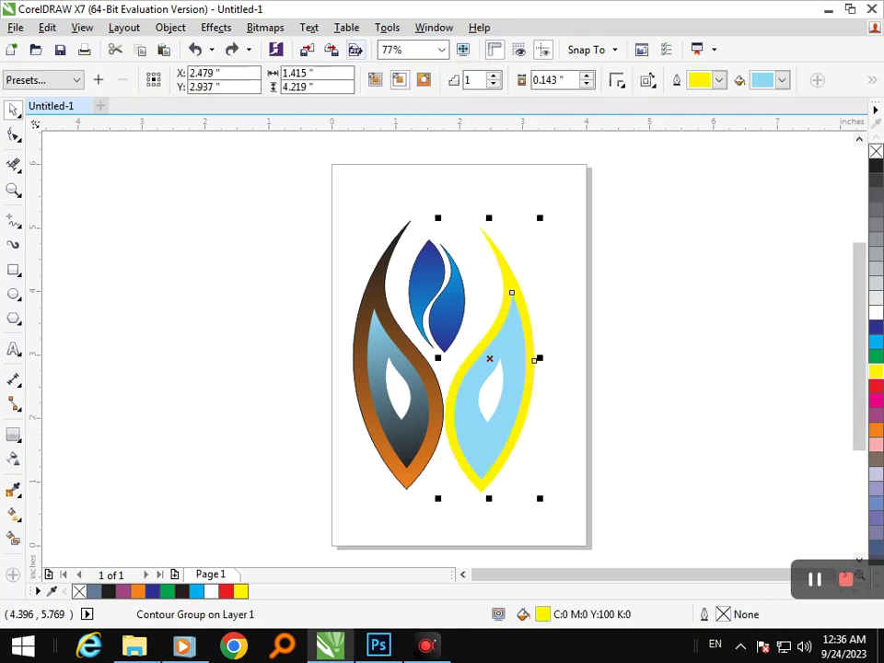
# Break the right large leaf's contour group apart.
pyautogui.click(170, 27)
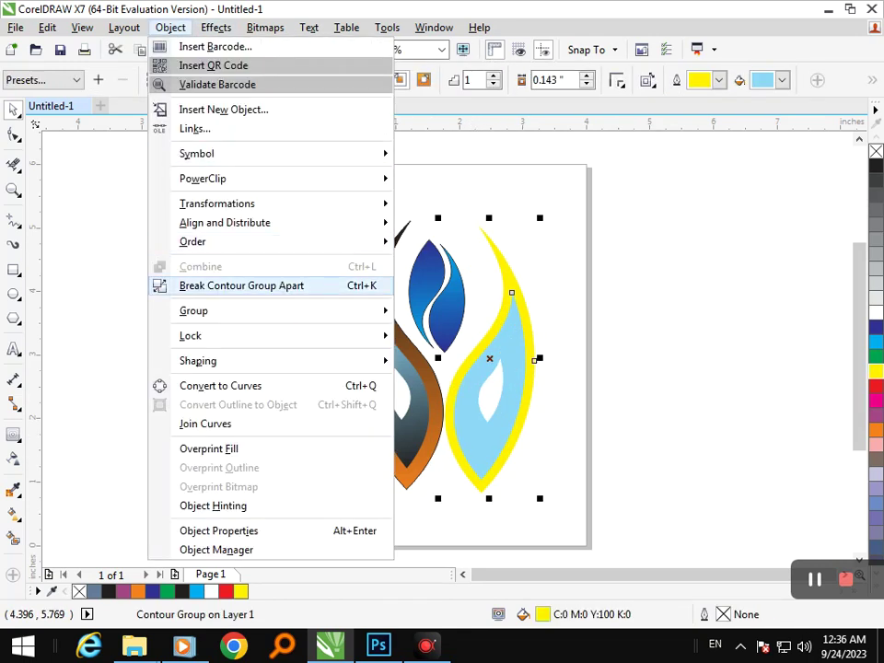
pyautogui.click(241, 285)
pyautogui.click(626, 351)
# Fill the right inner leaf with solid dark blue and the right outer leaf with solid black.
pyautogui.click(479, 447)
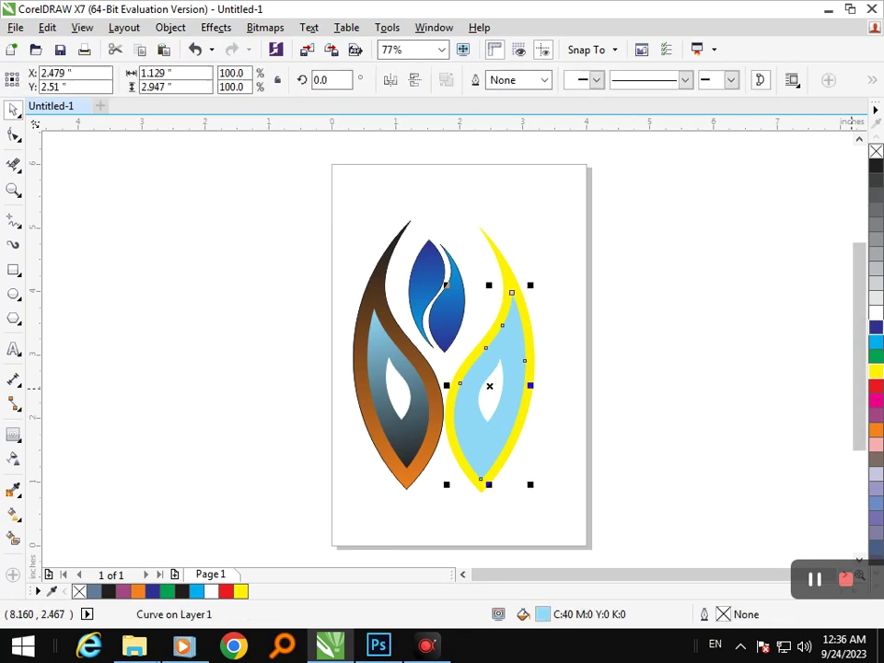
pyautogui.click(877, 327)
pyautogui.click(689, 363)
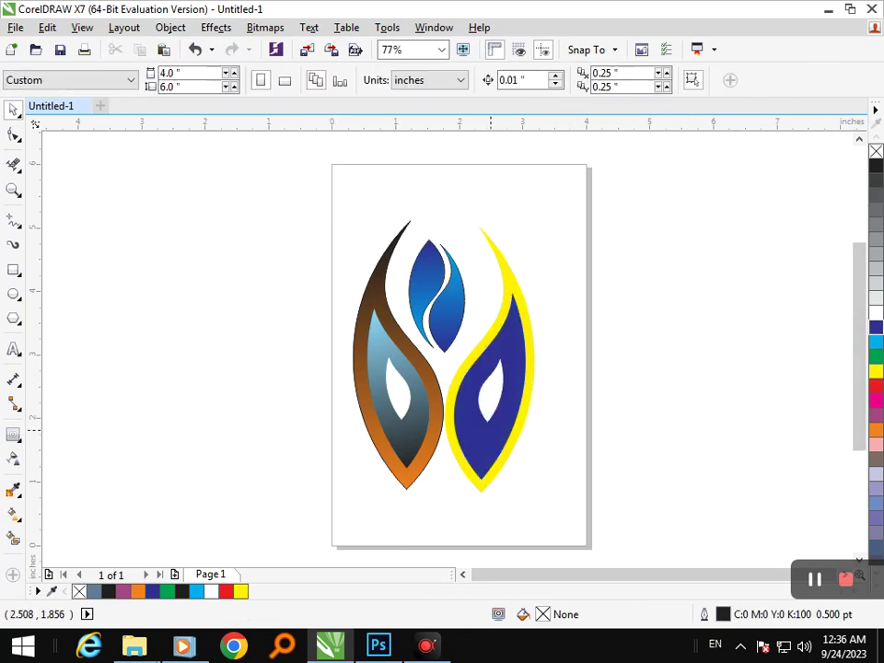
pyautogui.click(505, 452)
pyautogui.click(876, 165)
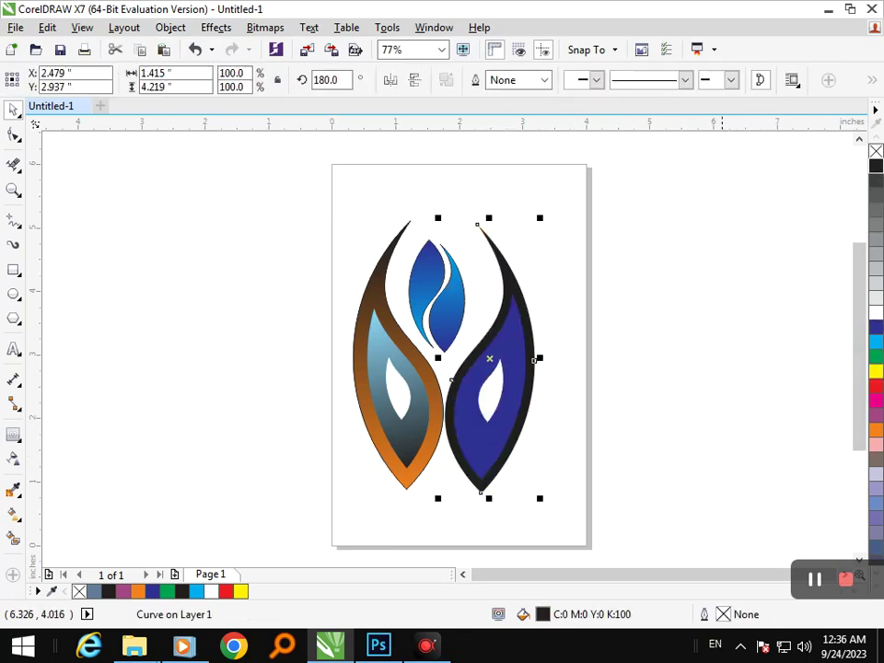
pyautogui.click(690, 336)
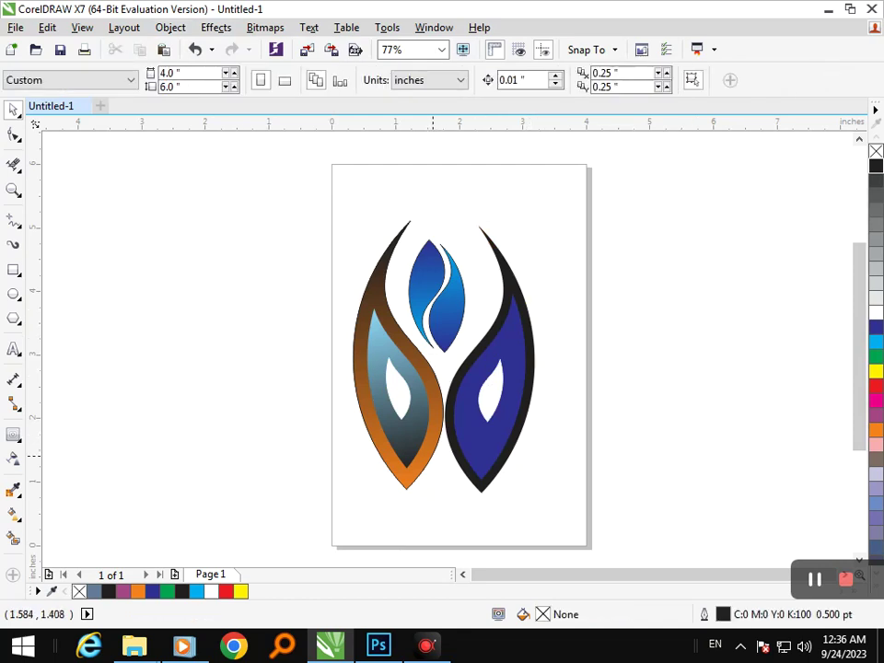
# Delete the left outer leaf, the duplicate beneath it and the left inner leaf.
pyautogui.moveTo(428, 447); pyautogui.dragTo(200, 475)
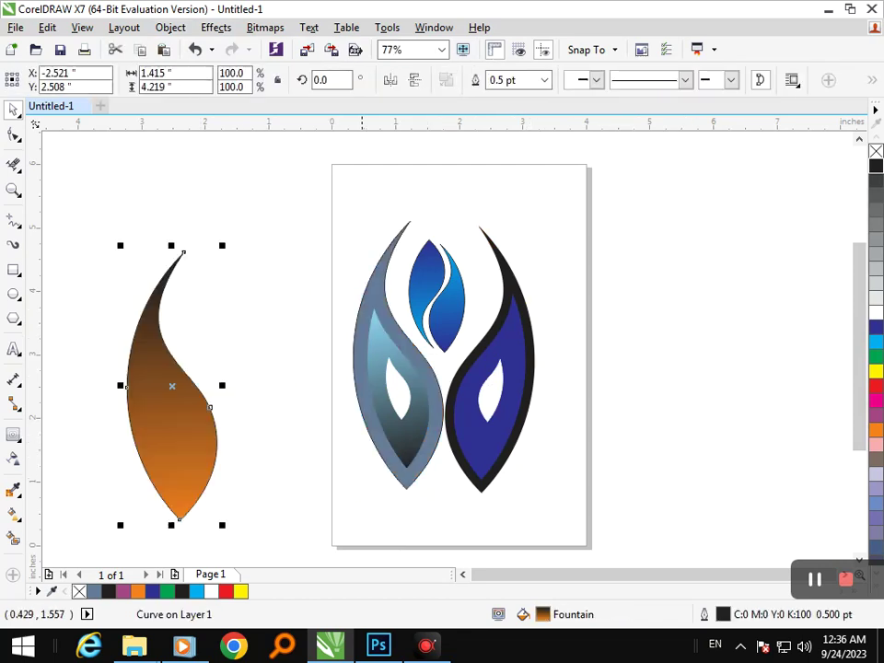
pyautogui.press('Delete')
pyautogui.click(408, 434)
pyautogui.press('Delete')
pyautogui.click(411, 450)
pyautogui.press('Delete')
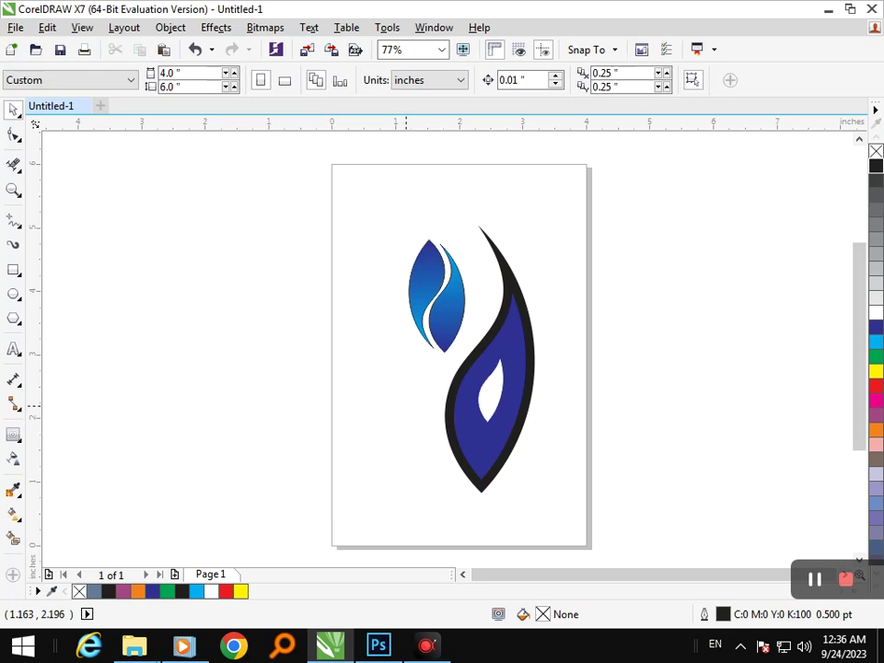
# Mirror a copy of the right outer, inner and white leaves horizontally to the left side and nudge it into place.
pyautogui.click(483, 489)
pyautogui.keyDown('shift'); pyautogui.click(484, 462); pyautogui.keyUp('shift')
pyautogui.keyDown('shift'); pyautogui.click(493, 405); pyautogui.keyUp('shift')
pyautogui.moveTo(539, 358); pyautogui.dragTo(399, 358)
pyautogui.press('Left')
pyautogui.press('Left')
pyautogui.press('Left')
pyautogui.press('Right')
pyautogui.click(567, 417)
# Move the two small blue leaves together slightly toward the middle between the large leaves.
pyautogui.moveTo(371, 193); pyautogui.dragTo(518, 365)
pyautogui.moveTo(436, 323); pyautogui.dragTo(445, 323)
pyautogui.click(609, 355)
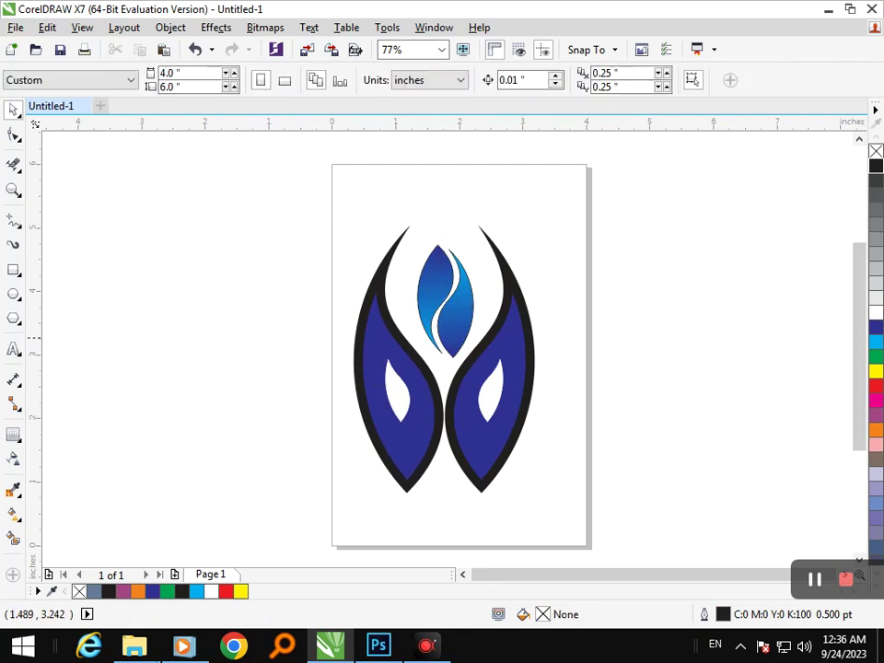
# Nudge the right small blue leaf down and left to narrow the gap to the left small leaf.
pyautogui.click(439, 312)
pyautogui.press('Down')
pyautogui.press('Down')
pyautogui.press('Down')
pyautogui.press('Down')
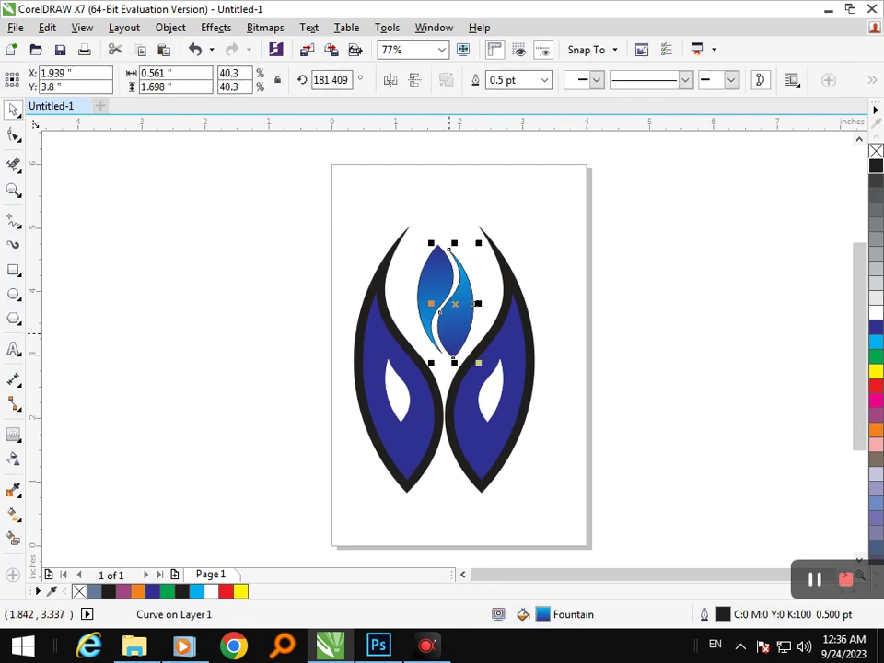
pyautogui.press('Left')
pyautogui.press('Left')
pyautogui.press('Left')
pyautogui.press('Up')
pyautogui.press('Left')
pyautogui.press('Down')
pyautogui.click(683, 351)
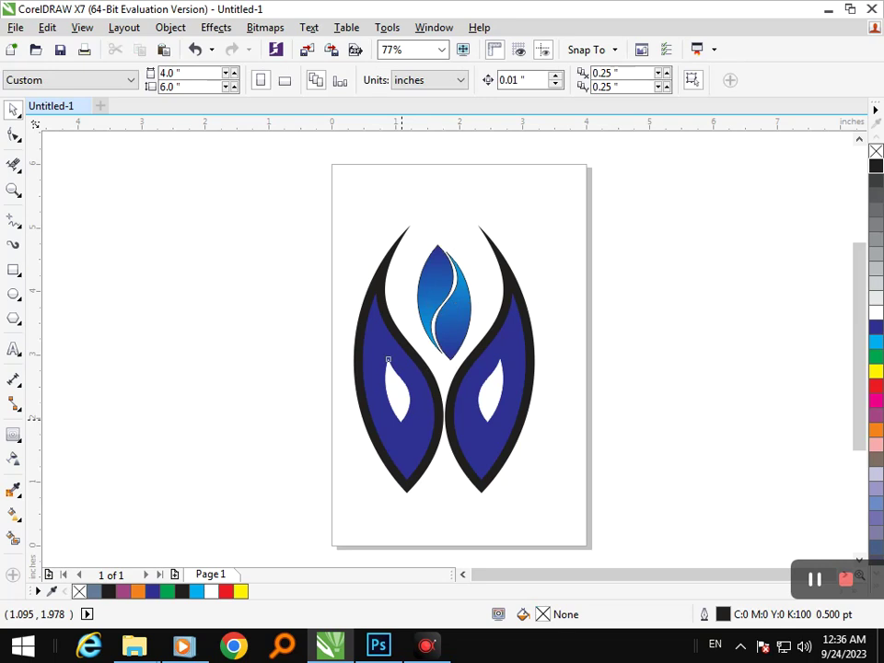
pyautogui.click(388, 359)
pyautogui.moveTo(378, 426); pyautogui.dragTo(410, 397)
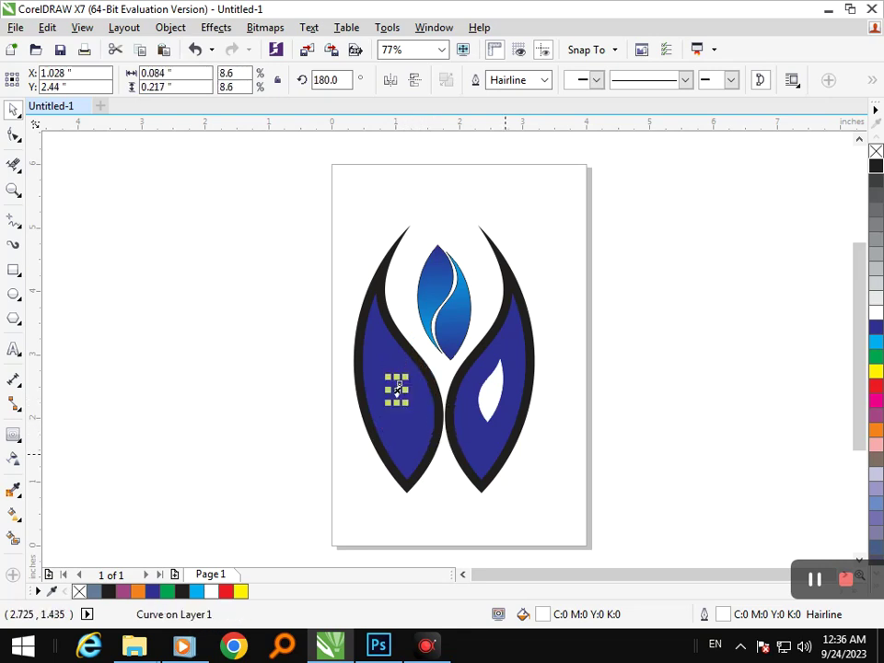
pyautogui.hotkey('ctrl', 'z')
# Add a one-step inside contour to the left white leaf with an offset of about 0.119 in.
pyautogui.moveTo(330, 327); pyautogui.dragTo(446, 446)
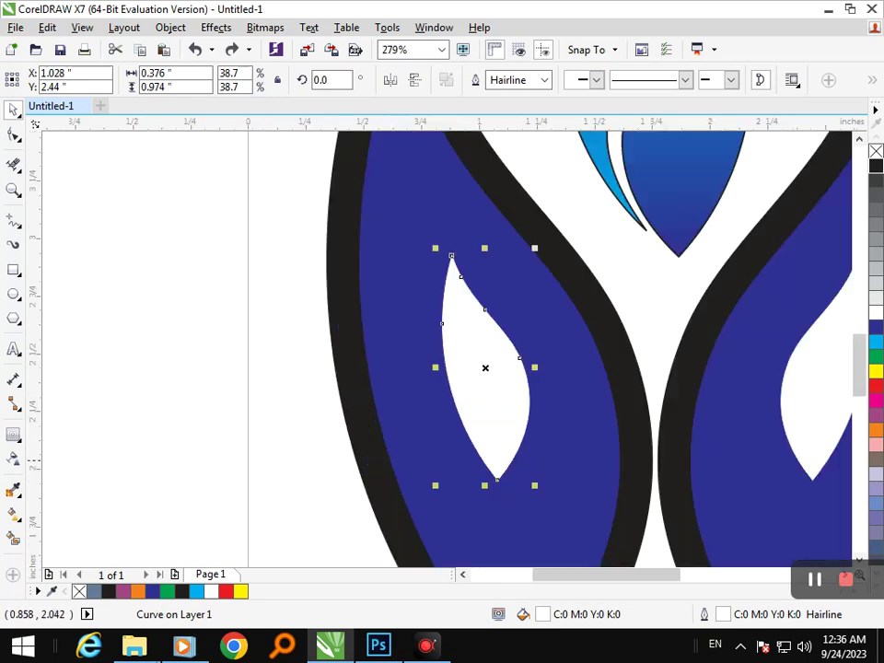
pyautogui.click(17, 519)
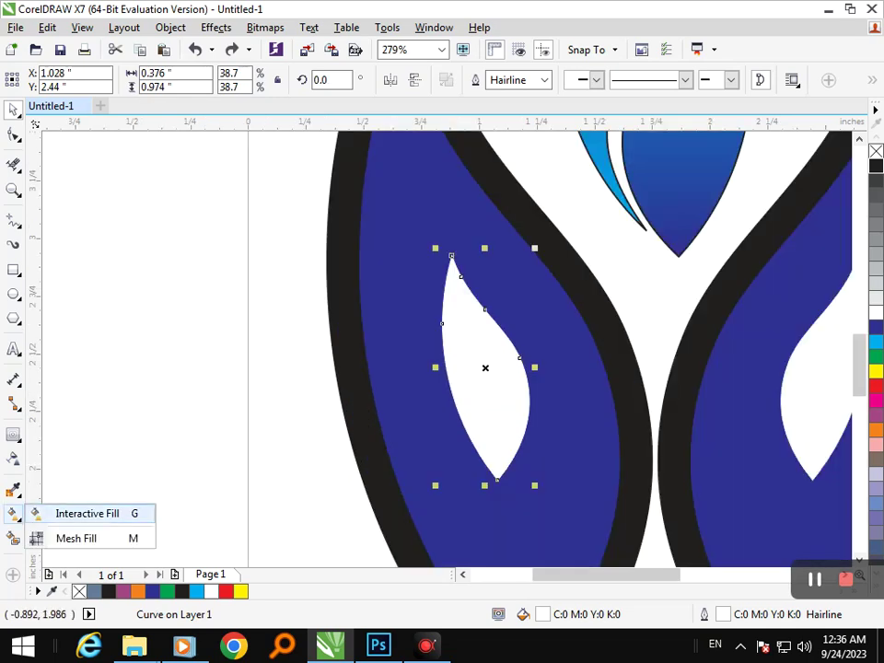
pyautogui.moveTo(16, 437)
pyautogui.click(69, 453)
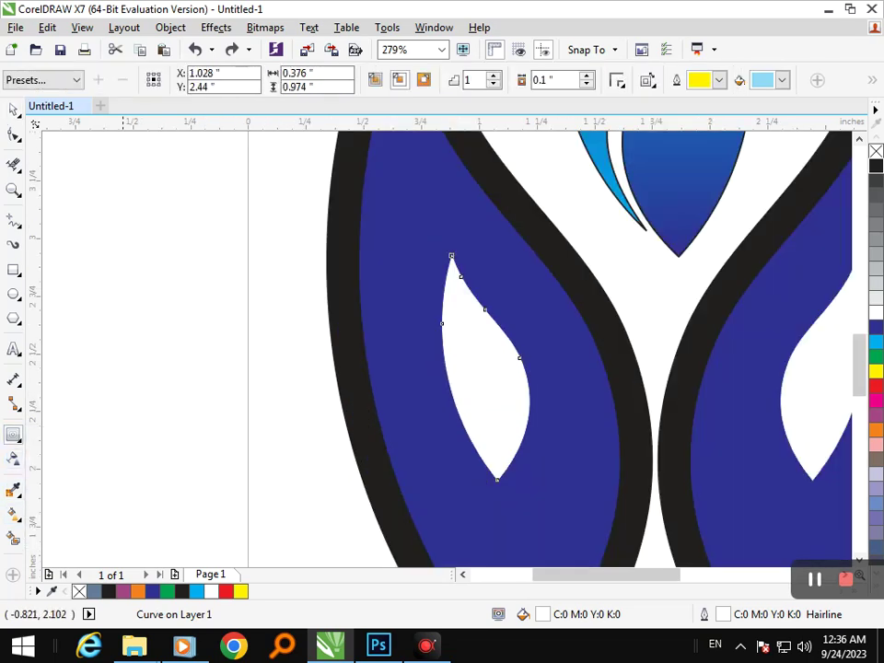
pyautogui.moveTo(485, 480); pyautogui.dragTo(485, 453)
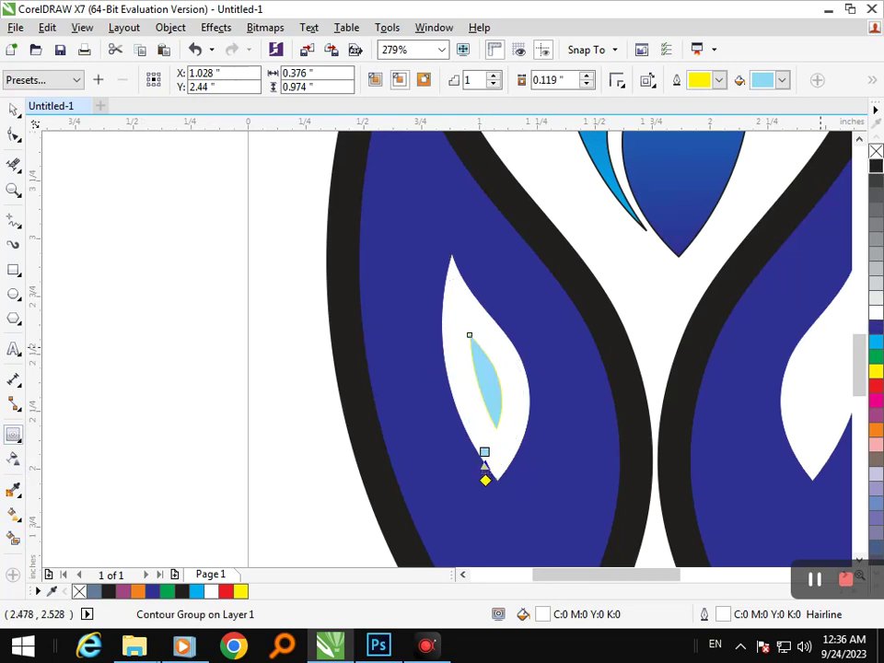
pyautogui.click(876, 166)
pyautogui.rightClick(876, 166)
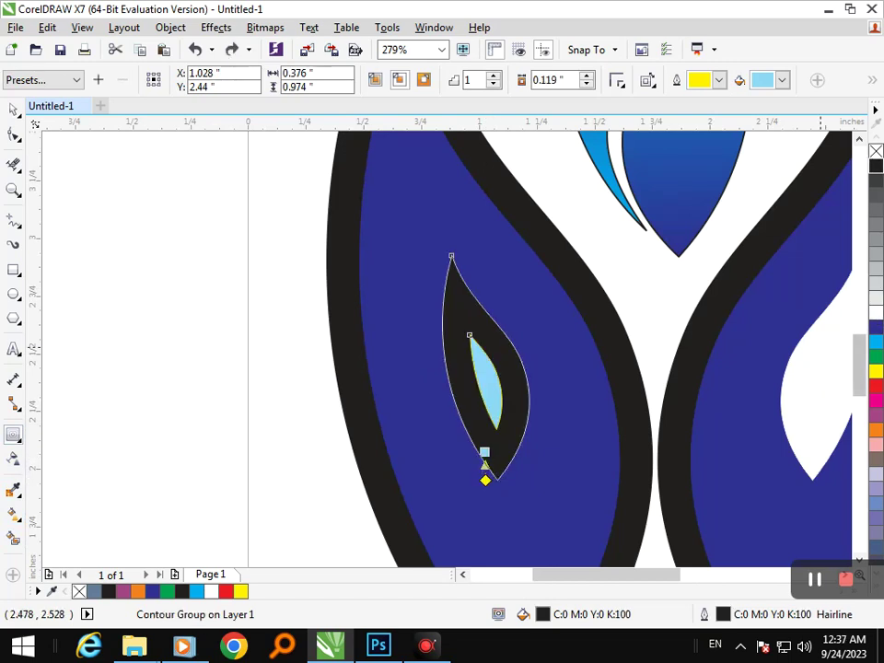
pyautogui.hotkey('ctrl', 'z')
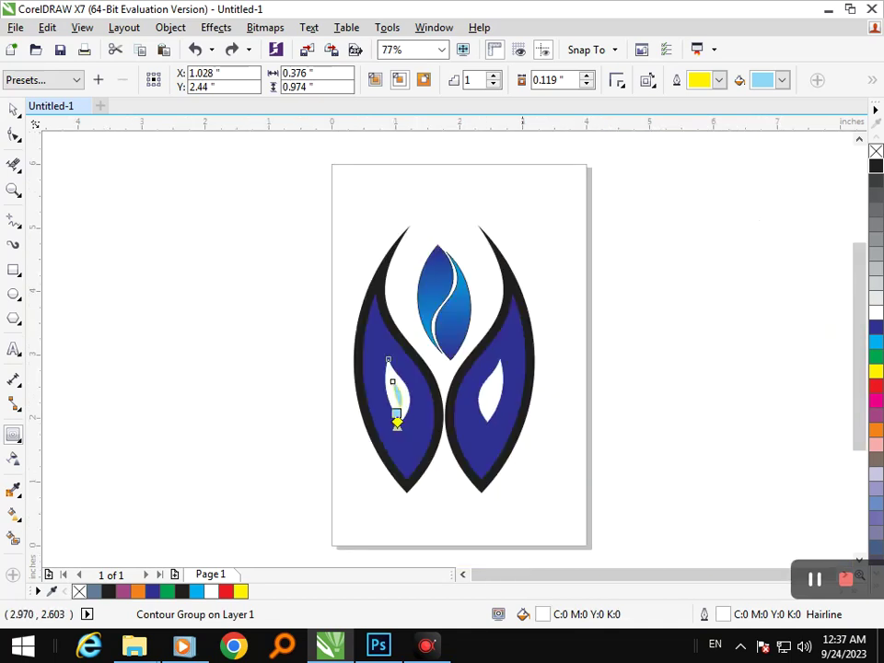
# Break the contour group of the left white leaf apart into separate objects.
pyautogui.hotkey('shift', 'F4')
pyautogui.click(13, 110)
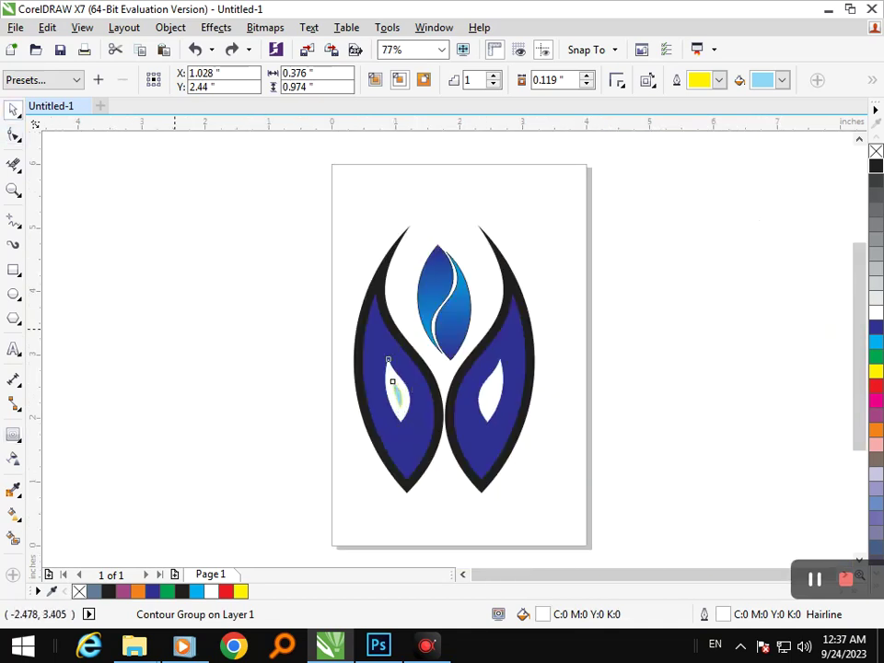
pyautogui.click(175, 329)
pyautogui.click(400, 394)
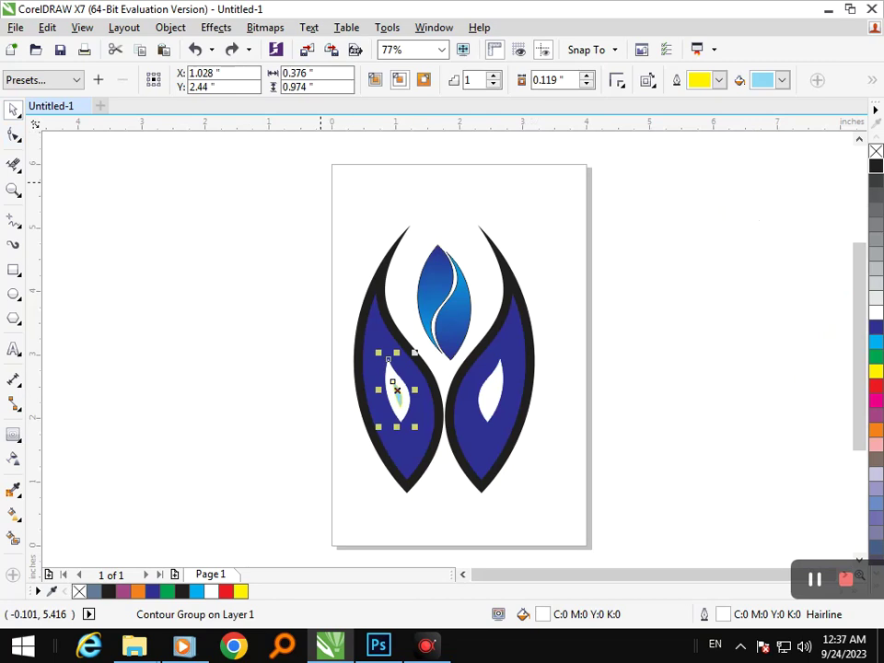
pyautogui.click(170, 28)
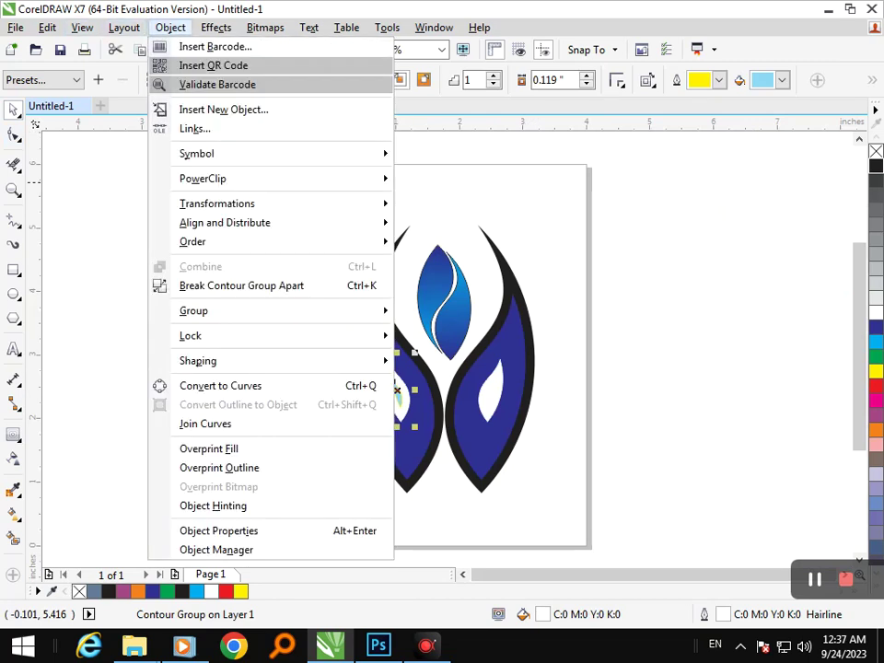
pyautogui.click(242, 285)
pyautogui.click(214, 397)
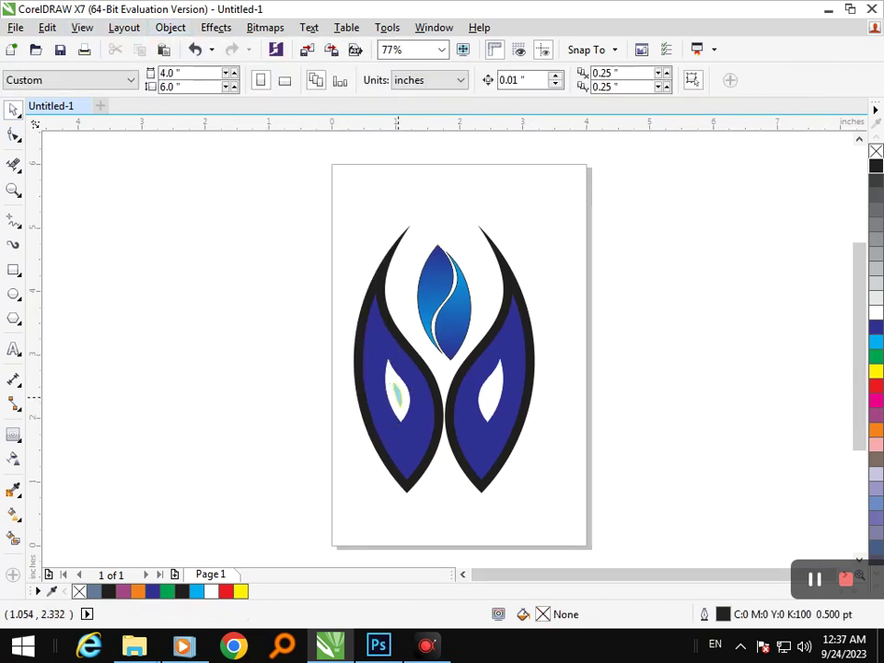
# Give the small contour shape inside the left white leaf a black fill and a black outline.
pyautogui.click(399, 397)
pyautogui.click(876, 166)
pyautogui.rightClick(876, 166)
pyautogui.click(551, 430)
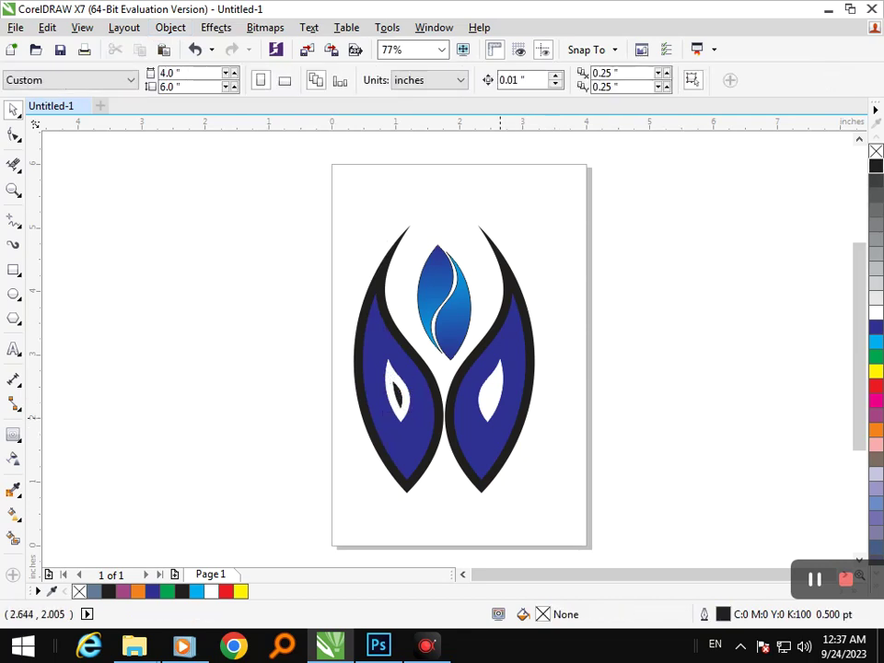
# Place a horizontally mirrored copy of the small black leaf inside the right white leaf and nudge it left into position.
pyautogui.moveTo(401, 400); pyautogui.dragTo(494, 395)
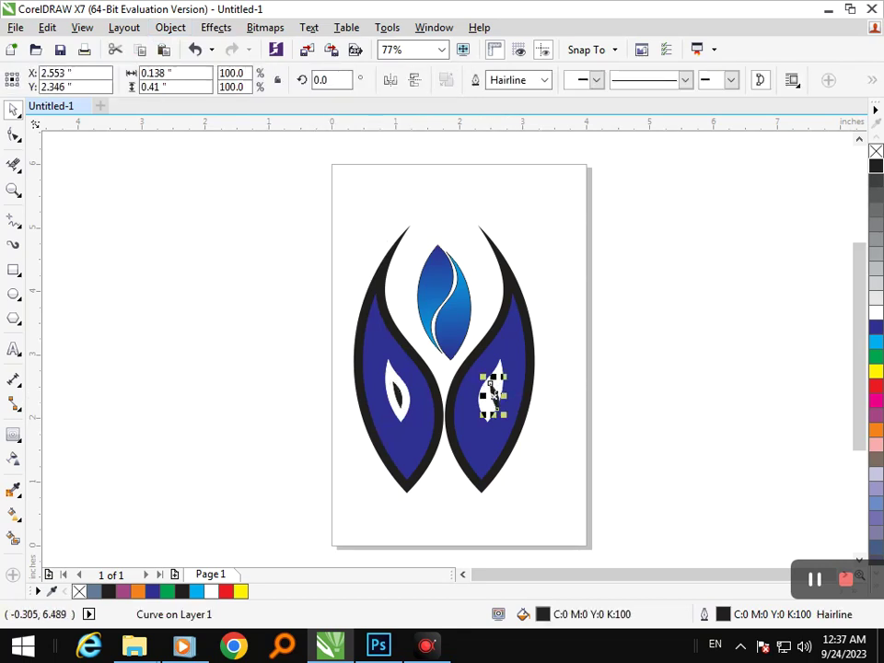
pyautogui.click(391, 80)
pyautogui.press('Left')
pyautogui.press('Left')
pyautogui.press('Left')
pyautogui.press('Left')
pyautogui.press('Left')
pyautogui.press('Left')
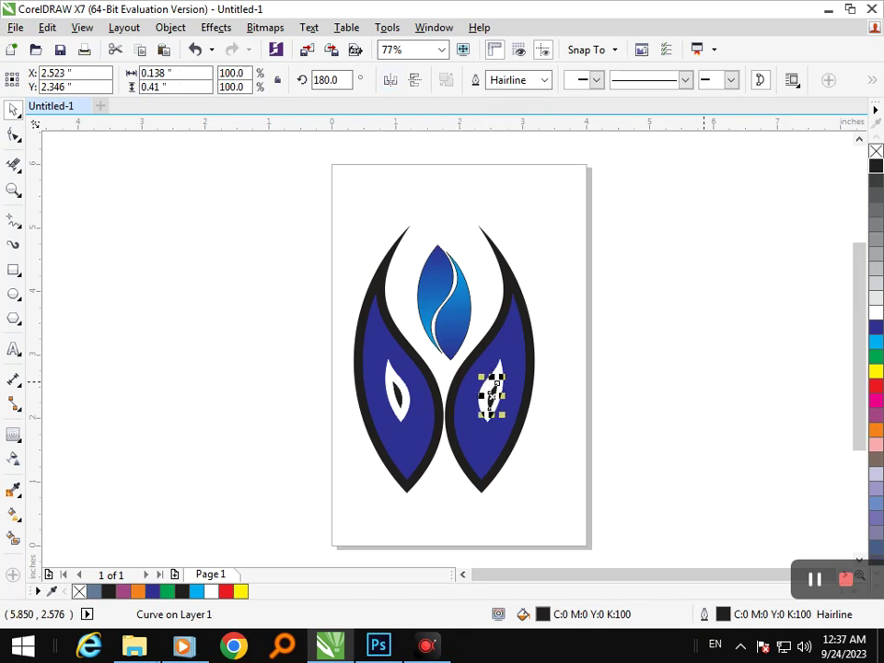
pyautogui.press('Escape')
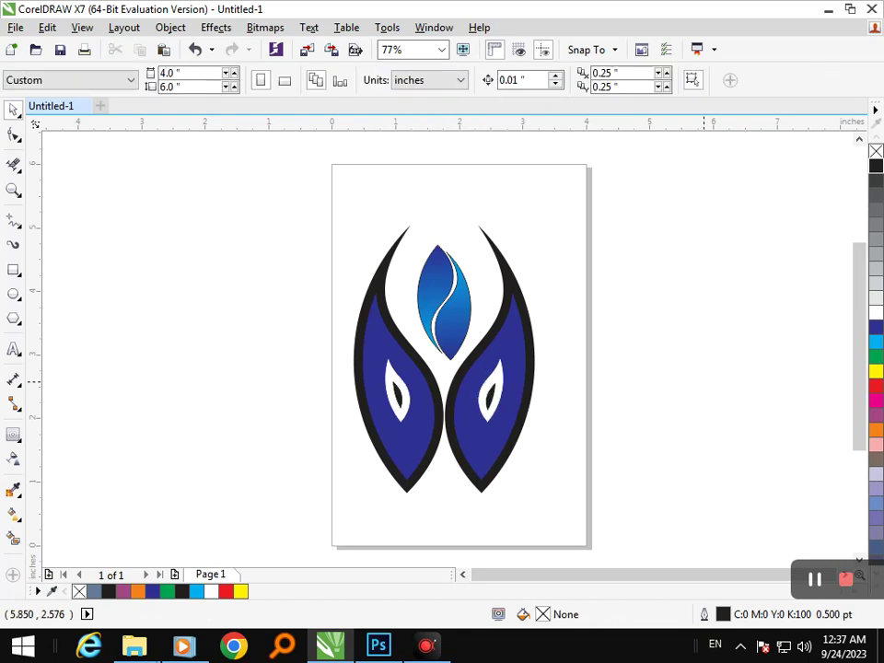
# Recolor the right and left large outer leaves from black to green.
pyautogui.moveTo(273, 189); pyautogui.dragTo(540, 518)
pyautogui.moveTo(499, 257); pyautogui.dragTo(478, 201)
pyautogui.hotkey('ctrl', 'z')
pyautogui.click(876, 356)
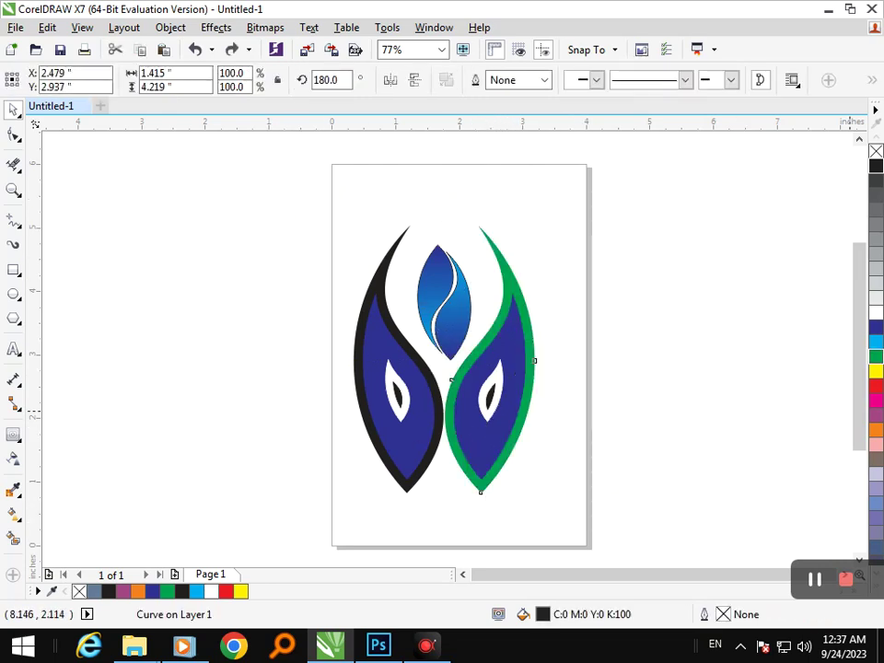
pyautogui.press('Escape')
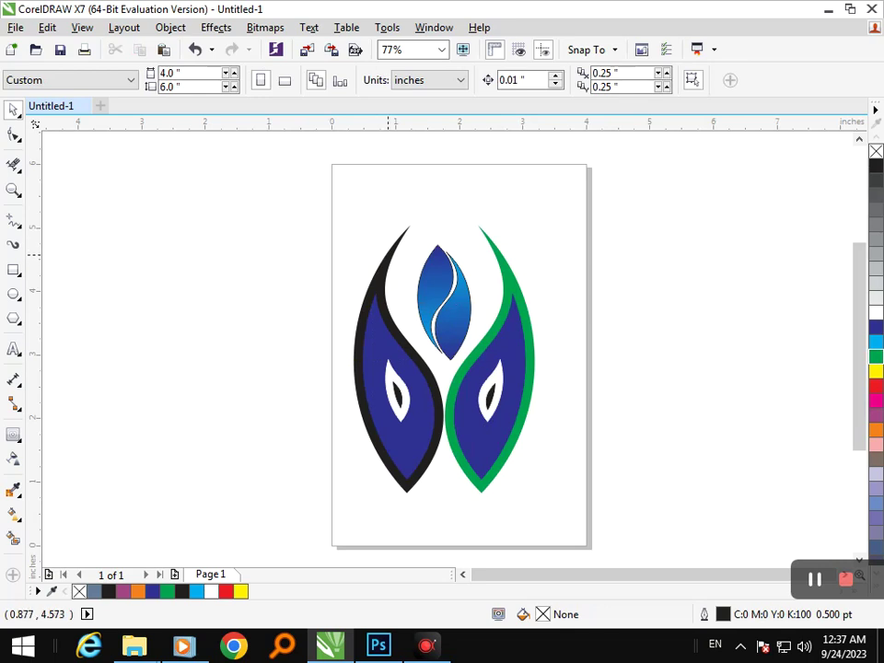
pyautogui.click(387, 265)
pyautogui.click(876, 357)
pyautogui.click(670, 373)
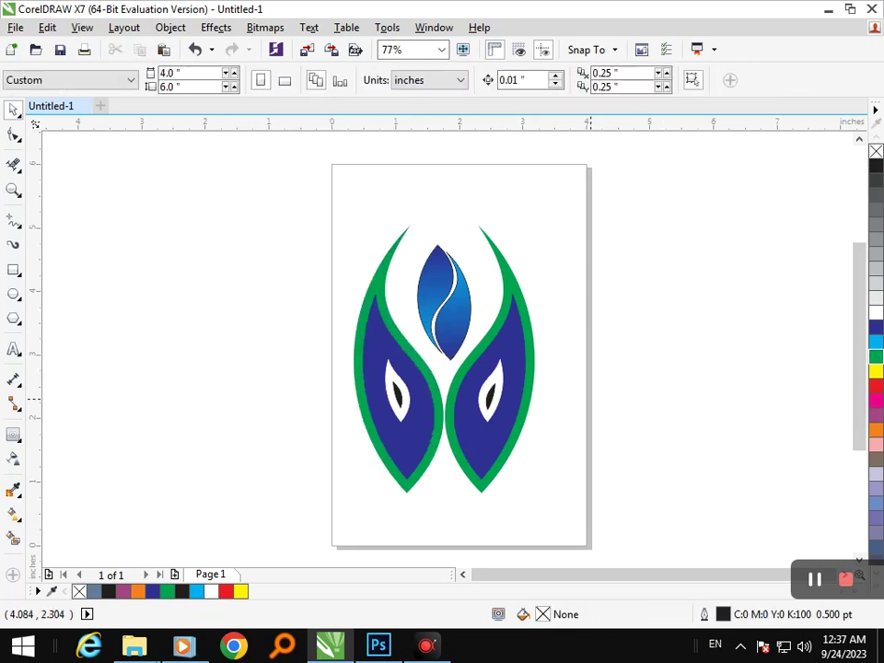
# Rotate the two small blue leaves together slightly so they stand more upright, and nudge the right one down.
pyautogui.moveTo(290, 195); pyautogui.dragTo(636, 547)
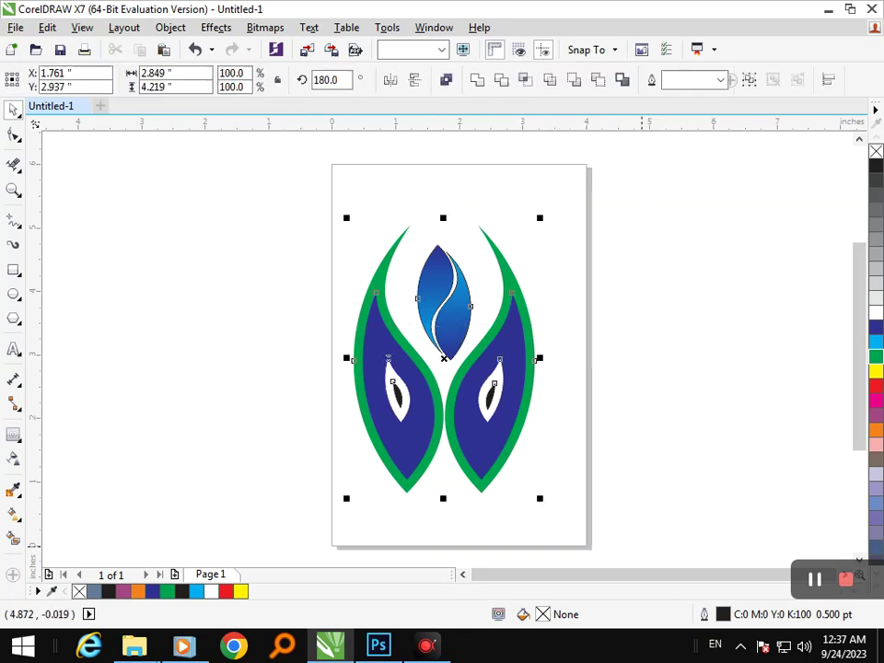
pyautogui.click(543, 451)
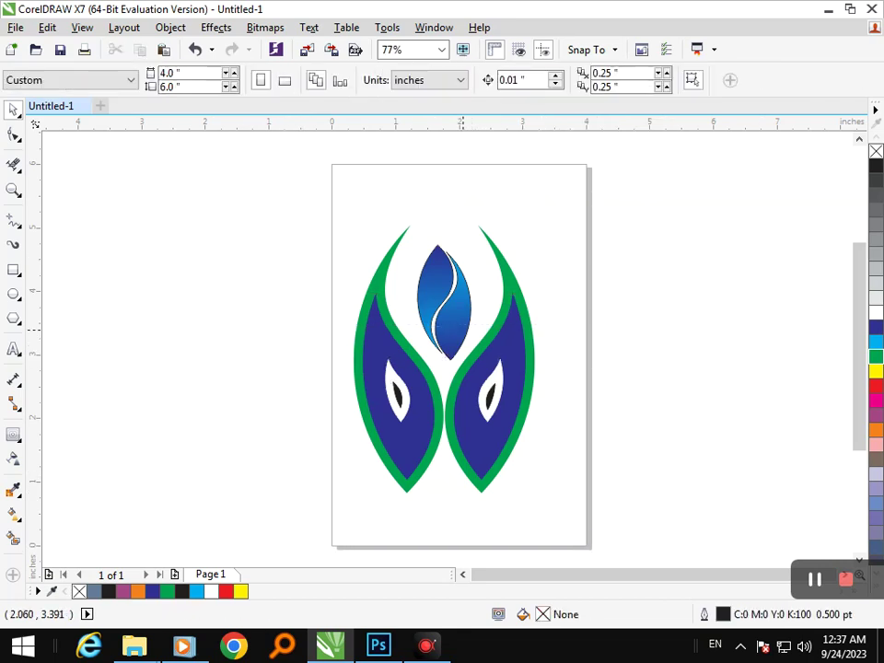
pyautogui.moveTo(375, 219); pyautogui.dragTo(474, 375)
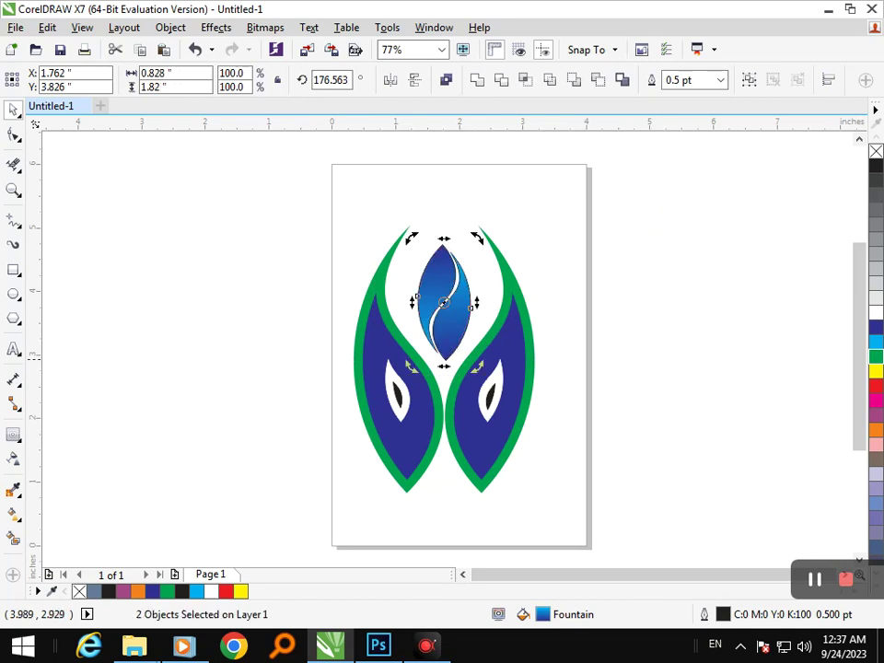
pyautogui.click(609, 354)
pyautogui.click(472, 306)
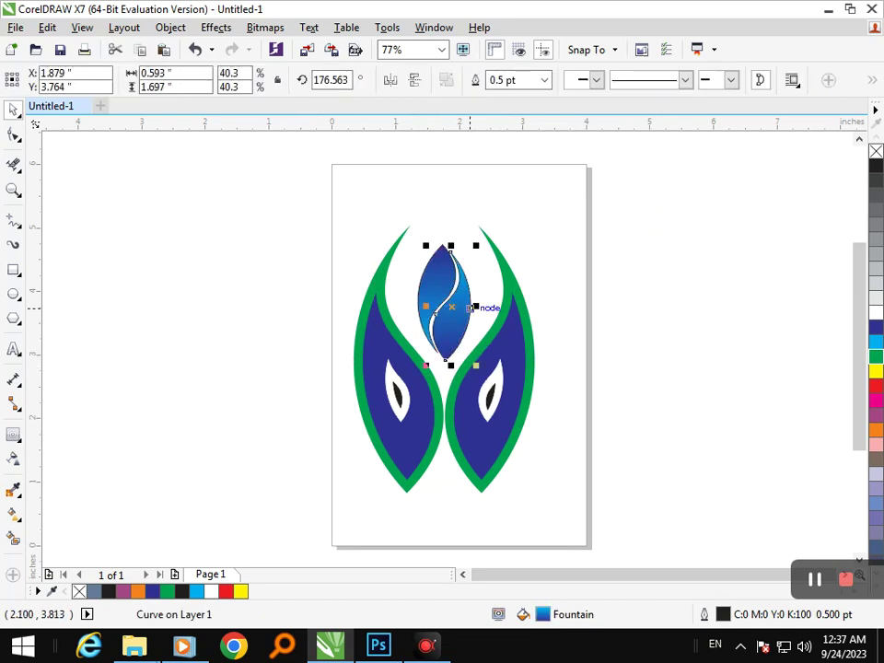
pyautogui.press('Down')
pyautogui.click(605, 288)
# Group all the logo objects and move the group off the page to its left side.
pyautogui.moveTo(233, 192); pyautogui.dragTo(587, 532)
pyautogui.hotkey('ctrl', 'g')
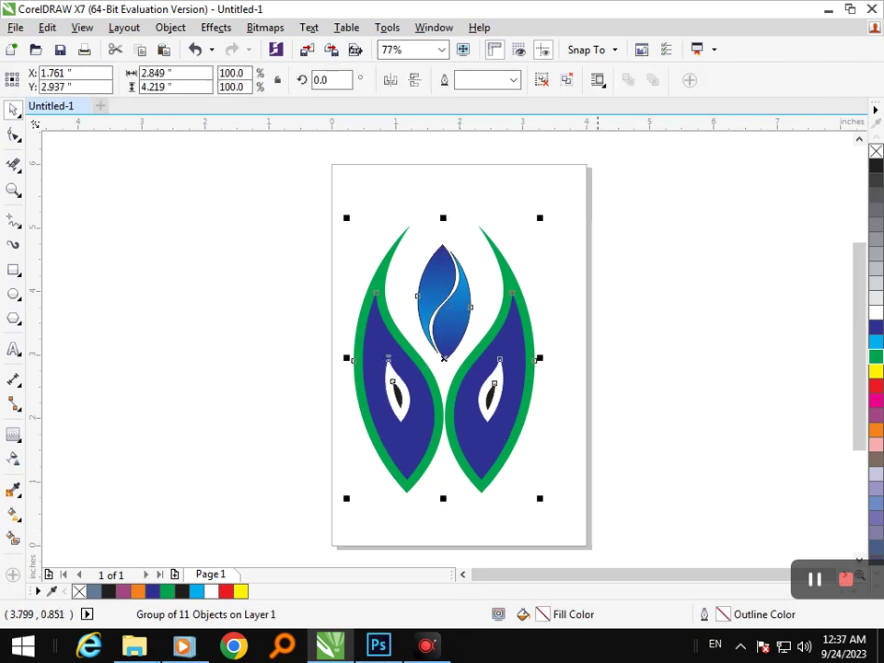
pyautogui.press('Escape')
pyautogui.scroll(-2, 439, 348)
pyautogui.moveTo(460, 380); pyautogui.dragTo(191, 330)
pyautogui.press('Escape')
# Ungroup all objects in the logo.
pyautogui.press('F2')
pyautogui.moveTo(112, 228); pyautogui.dragTo(242, 378)
pyautogui.moveTo(464, 397); pyautogui.dragTo(471, 413)
pyautogui.press('Escape')
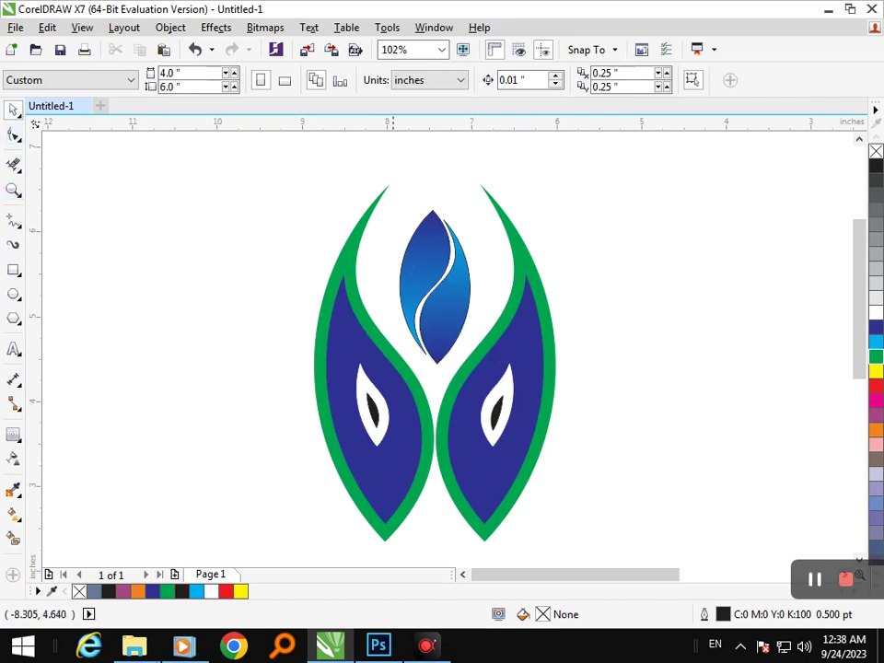
pyautogui.click(362, 332)
pyautogui.click(568, 80)
pyautogui.click(481, 280)
# Shift the right small blue leaf slightly to the right to widen the gap between the small leaves.
pyautogui.click(470, 294)
pyautogui.moveTo(471, 293); pyautogui.dragTo(474, 294)
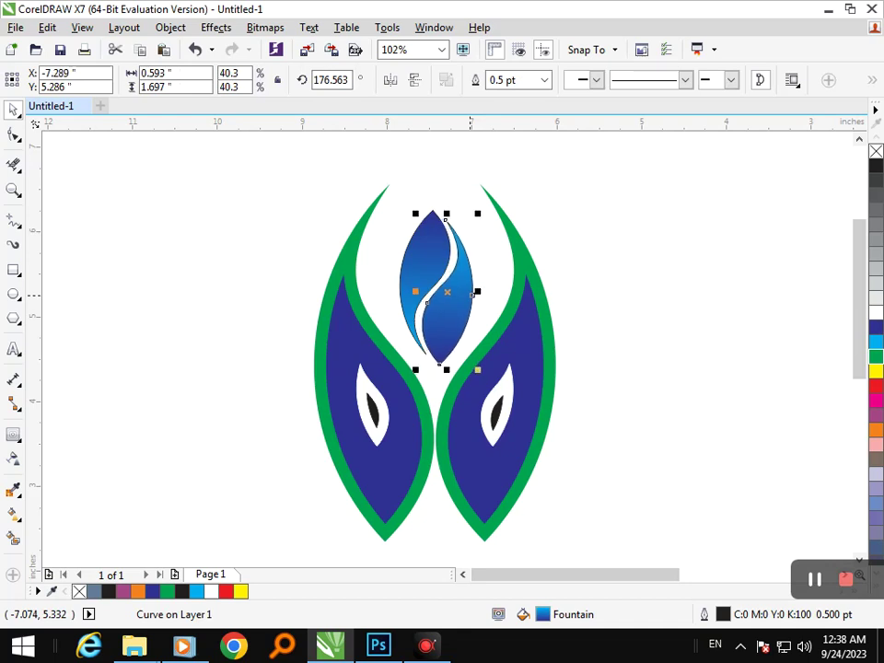
pyautogui.press('Right')
pyautogui.press('Left')
pyautogui.press('Up')
pyautogui.click(633, 327)
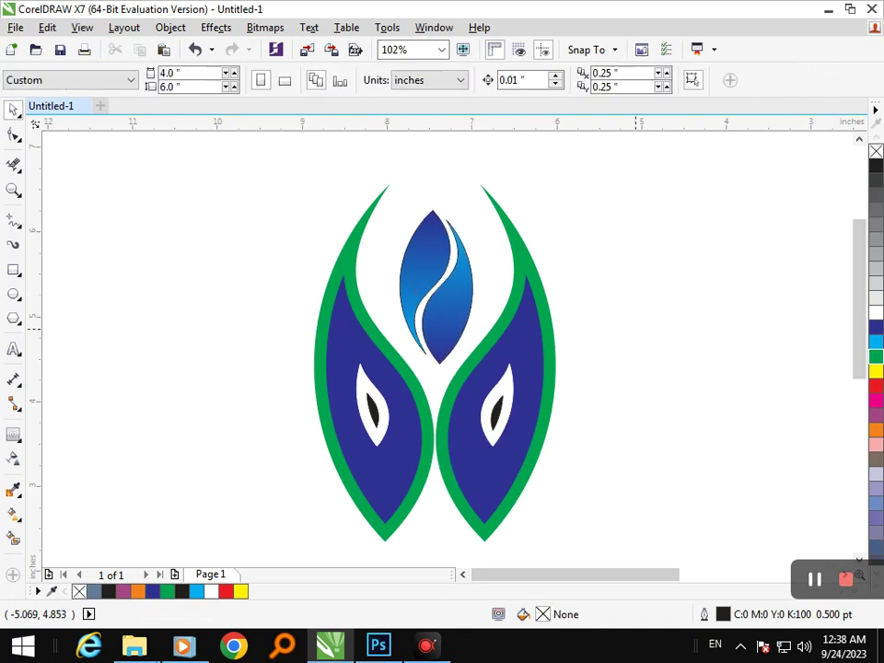
# Nudge the right small blue leaf three steps back toward the left small leaf.
pyautogui.click(457, 315)
pyautogui.press('Left')
pyautogui.press('Left')
pyautogui.press('Left')
pyautogui.press('Down')
pyautogui.press('Up')
pyautogui.click(610, 326)
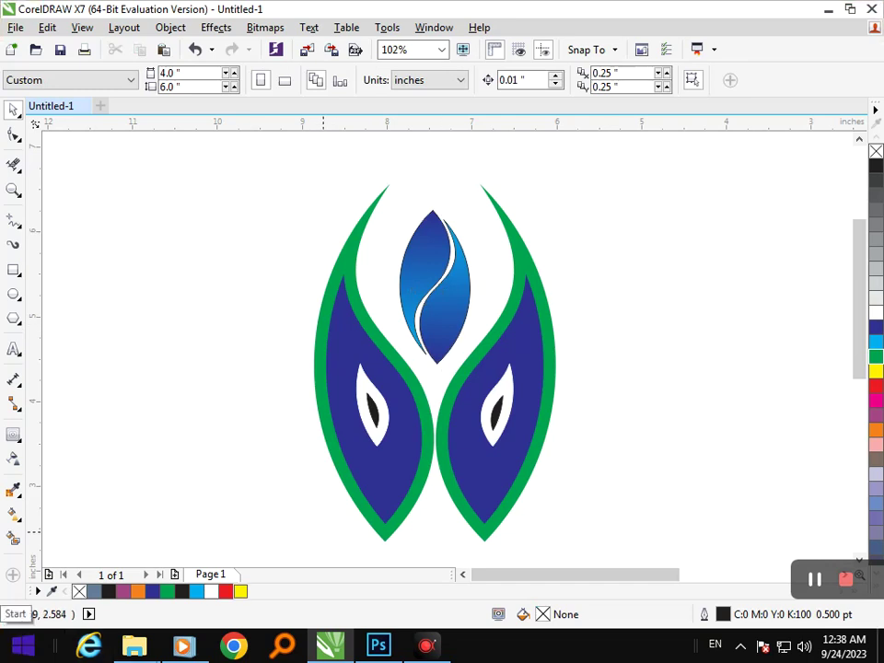
# Scale the whole logo down about its center to about 2.143 by 3.172 in and move it slightly down.
pyautogui.moveTo(267, 148); pyautogui.dragTo(589, 569)
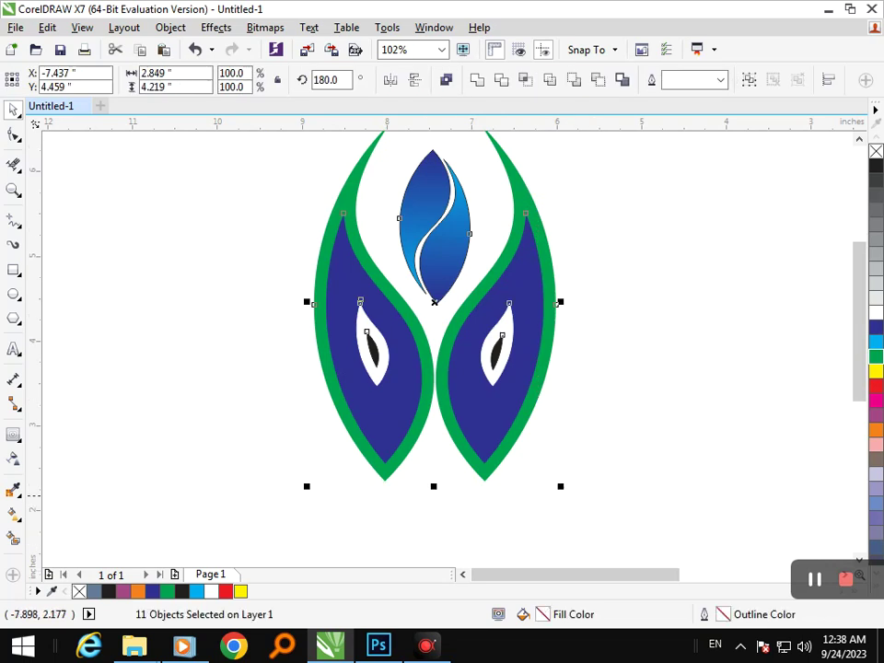
pyautogui.moveTo(307, 486); pyautogui.dragTo(341, 444)
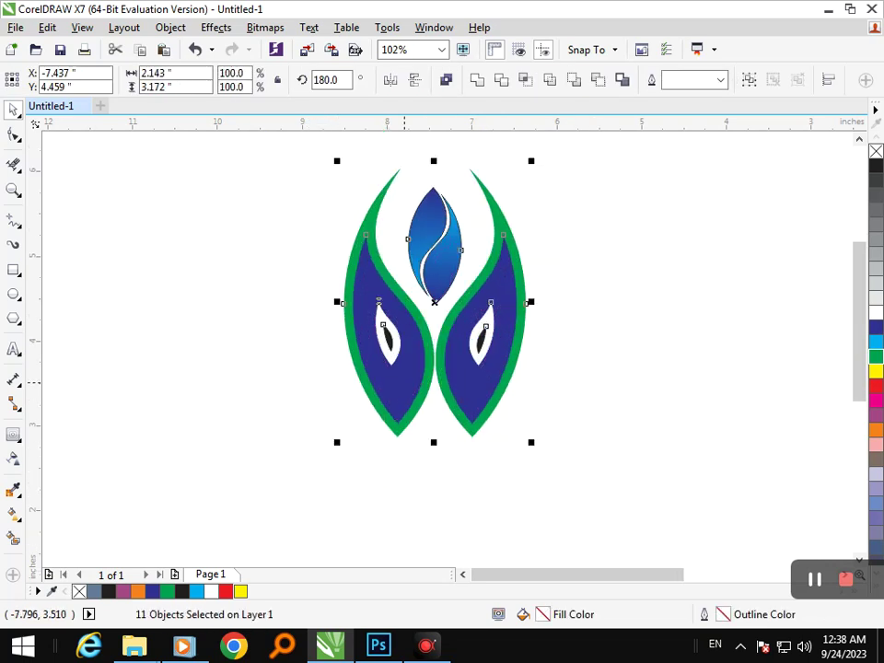
pyautogui.moveTo(405, 382); pyautogui.dragTo(397, 422)
pyautogui.click(625, 439)
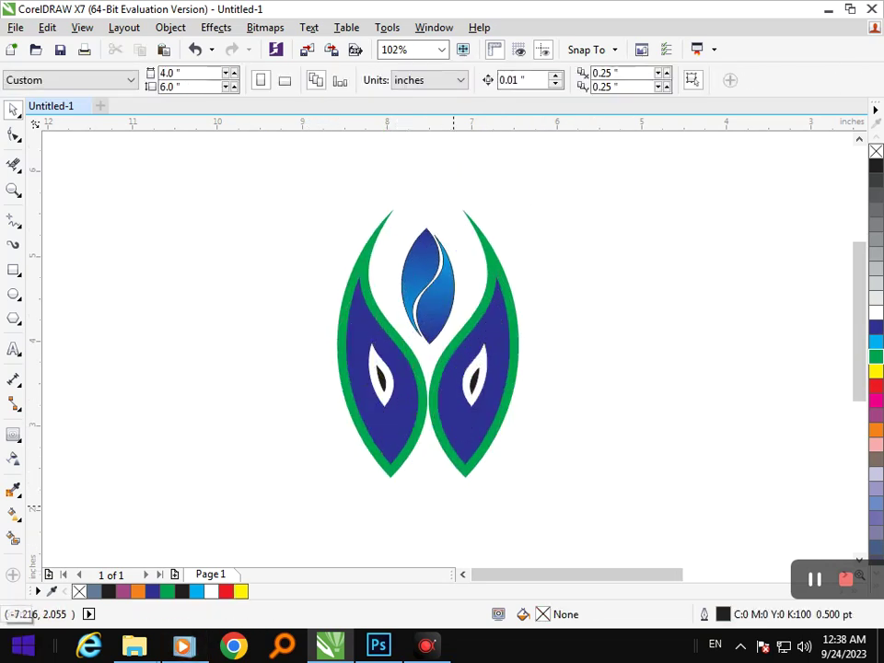